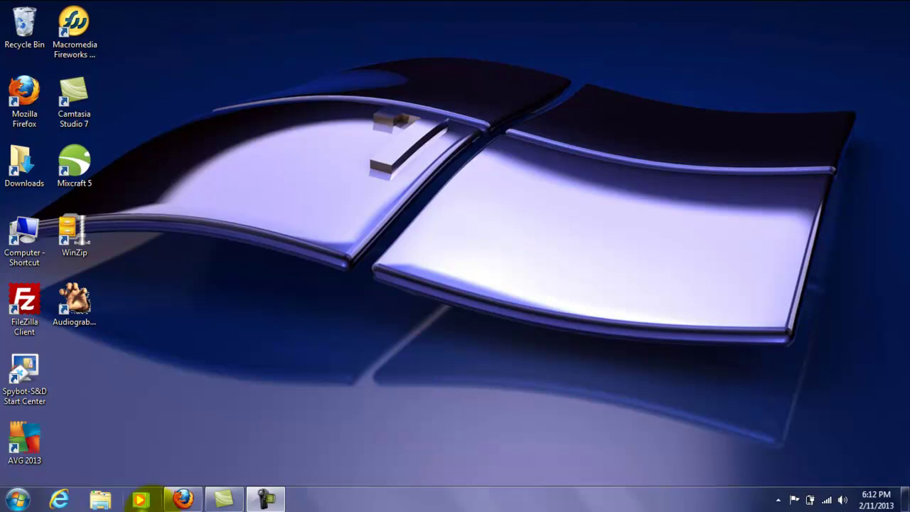
# - Download wordpress-3.5.1.zip from WordPress.org, then clear and close the Downloads list
pyautogui.click(183, 499)
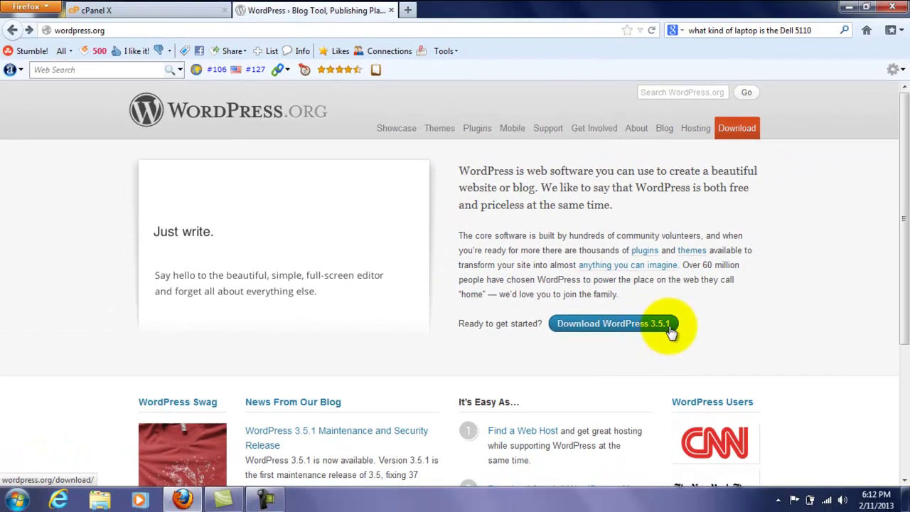
pyautogui.click(668, 329)
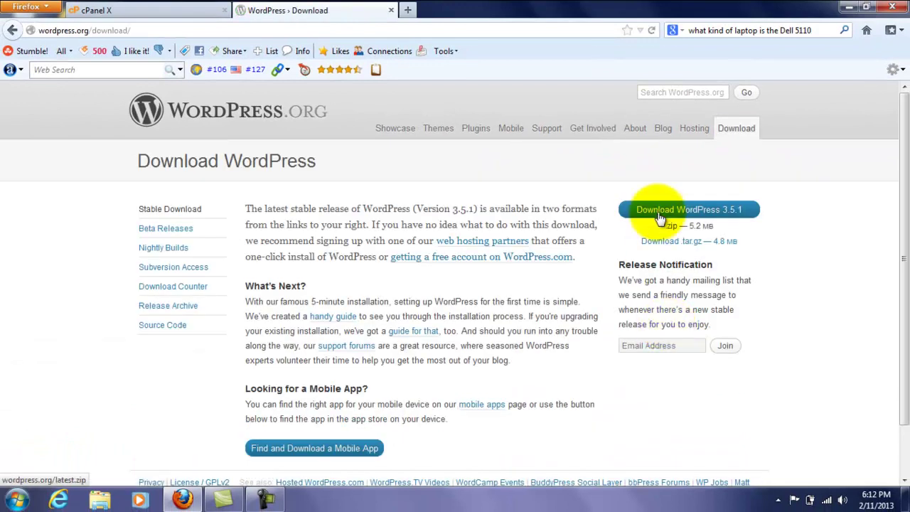
pyautogui.click(659, 213)
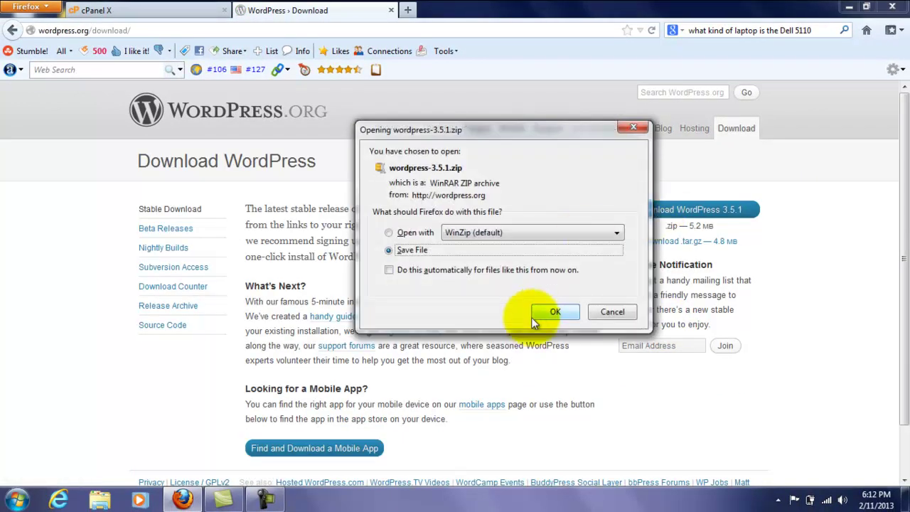
pyautogui.click(552, 312)
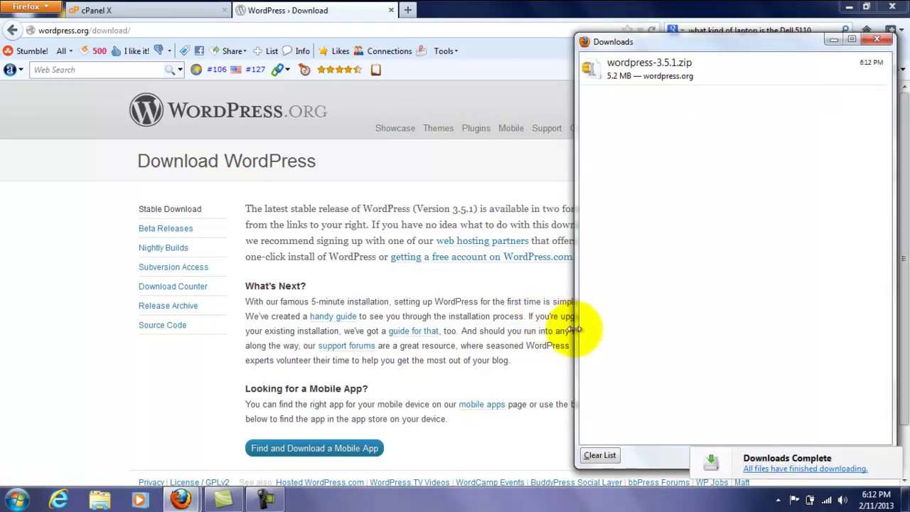
pyautogui.click(599, 455)
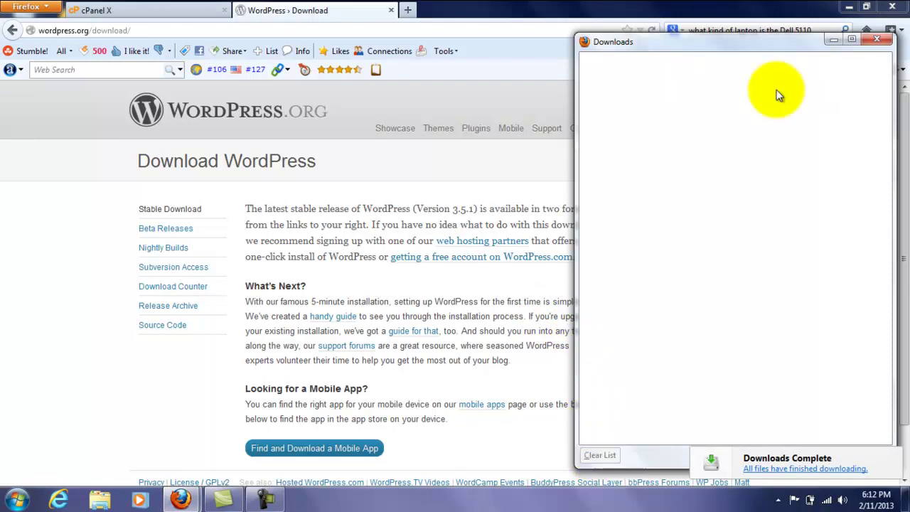
pyautogui.click(874, 39)
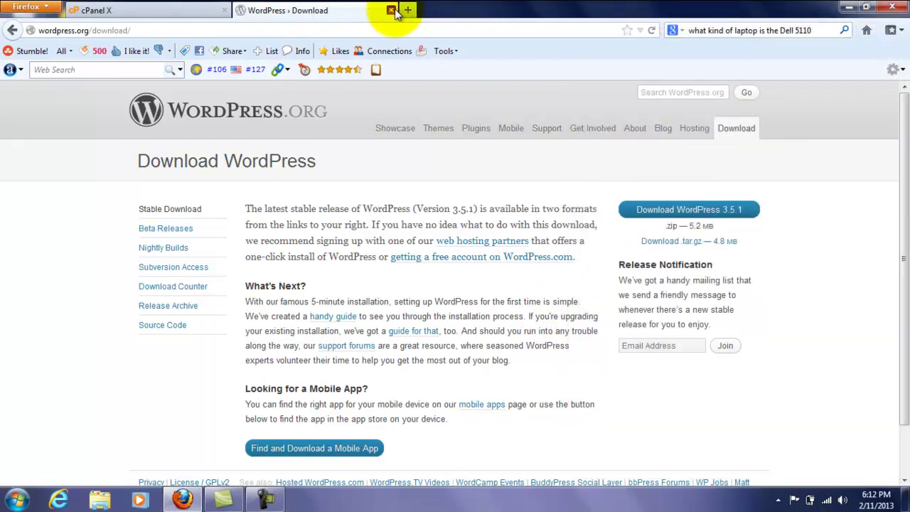
# - Create a new MySQL database named 'test' on the MySQL Databases page
pyautogui.click(391, 10)
pyautogui.moveTo(904, 124); pyautogui.dragTo(904, 91)
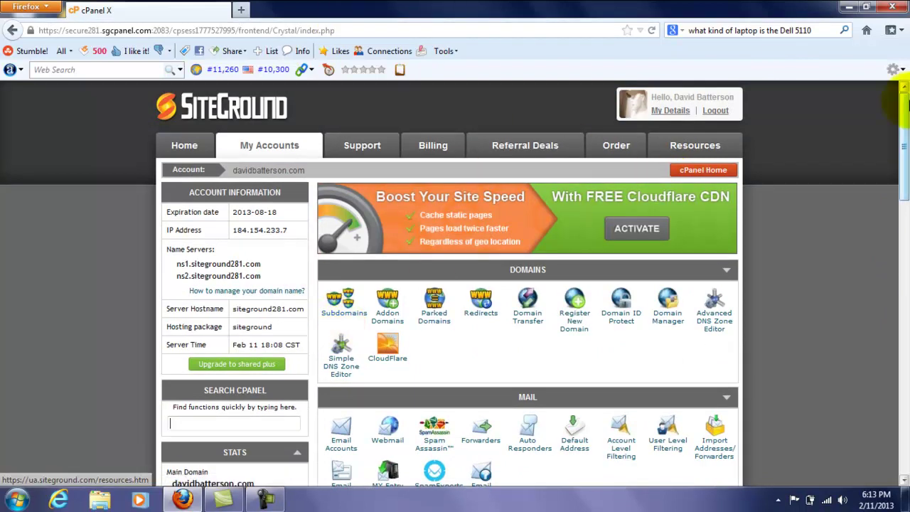
pyautogui.moveTo(904, 105); pyautogui.dragTo(895, 286)
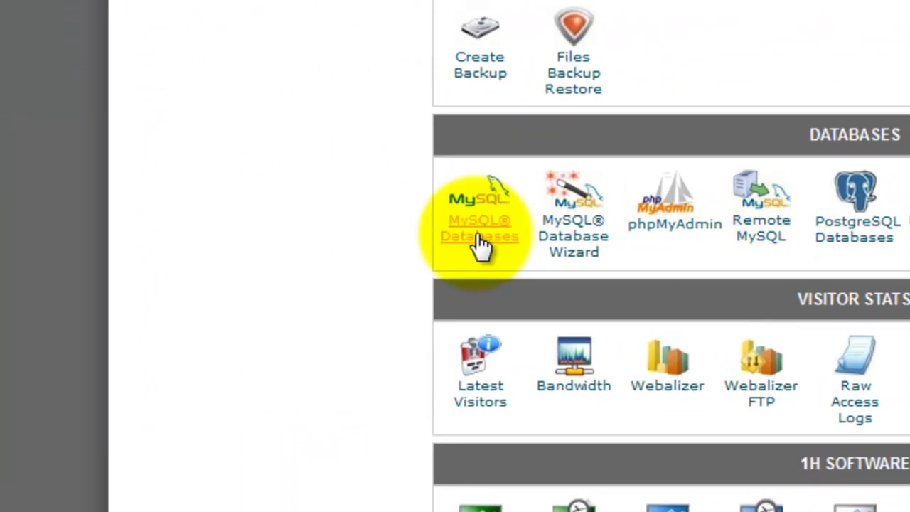
pyautogui.click(475, 232)
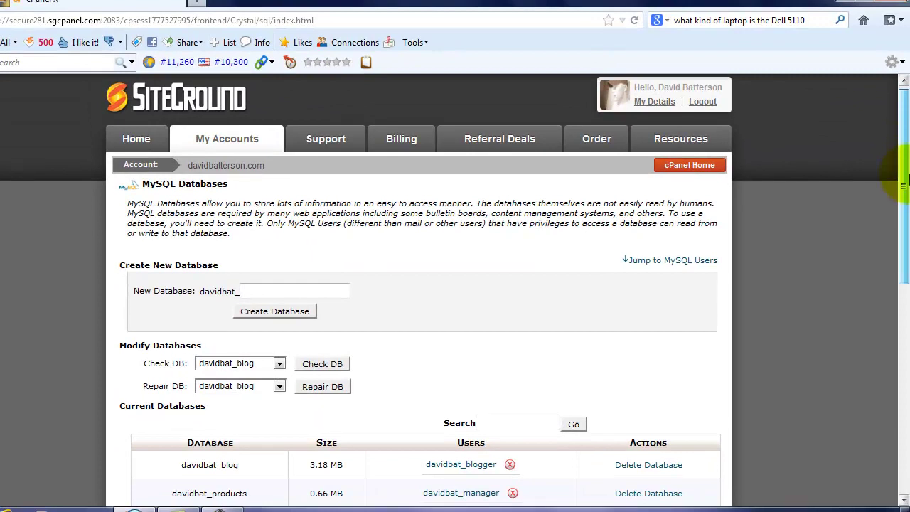
pyautogui.moveTo(888, 178); pyautogui.dragTo(906, 221)
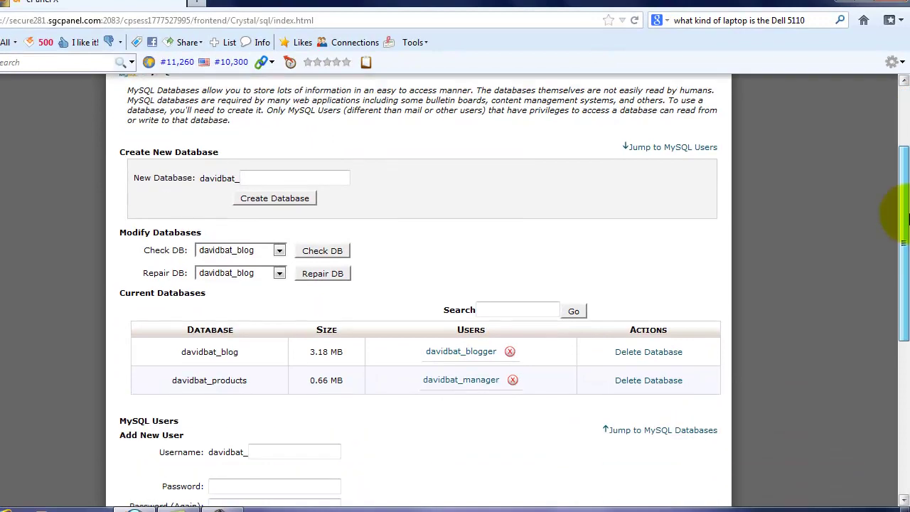
pyautogui.click(295, 175)
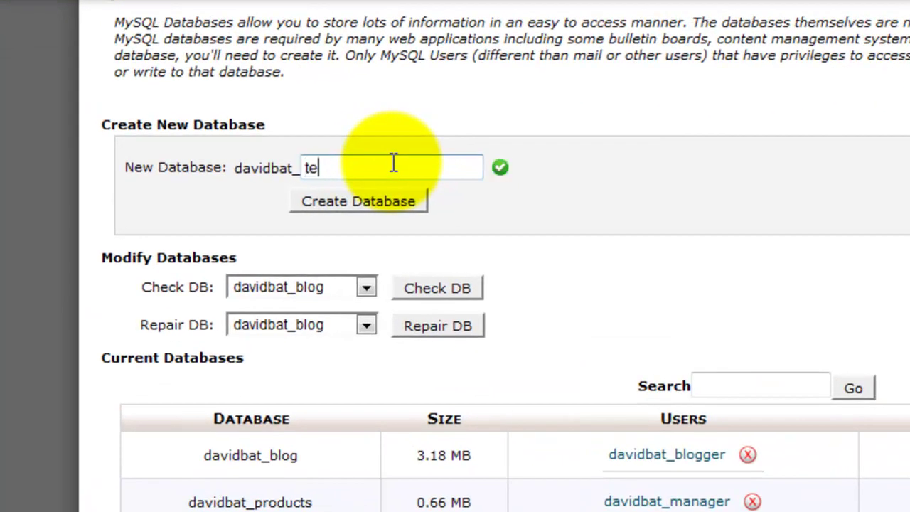
pyautogui.click(380, 212)
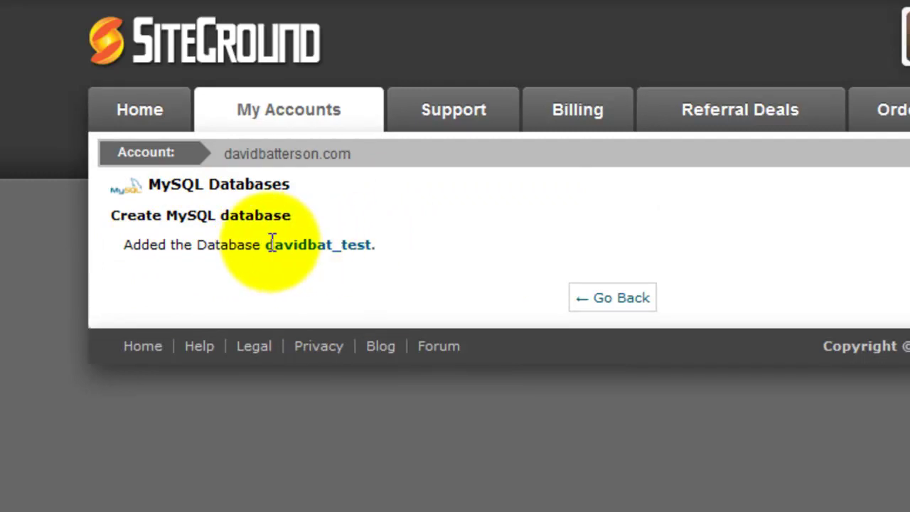
# - Copy the new database's full prefixed name from the confirmation message
pyautogui.moveTo(267, 244); pyautogui.dragTo(370, 245)
pyautogui.rightClick(346, 249)
pyautogui.click(403, 266)
# - Create a new desktop text document and paste the database name into it
pyautogui.click(182, 499)
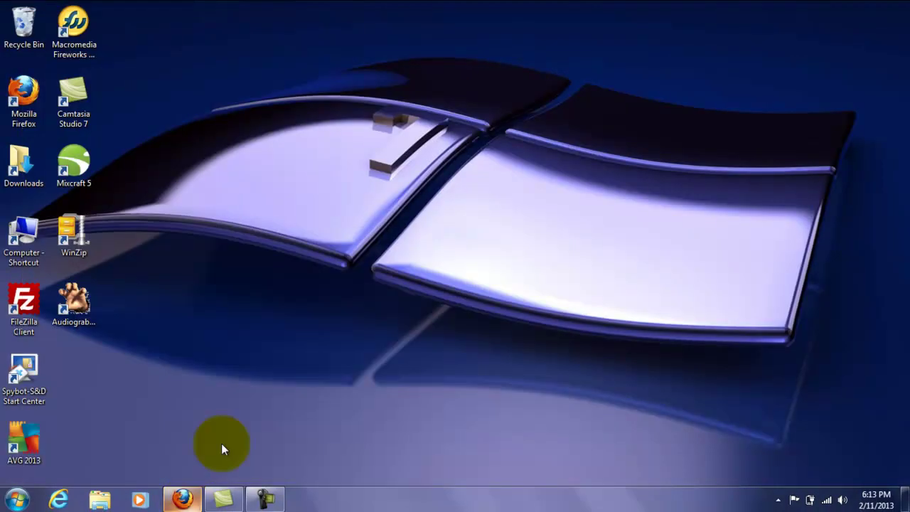
pyautogui.rightClick(399, 296)
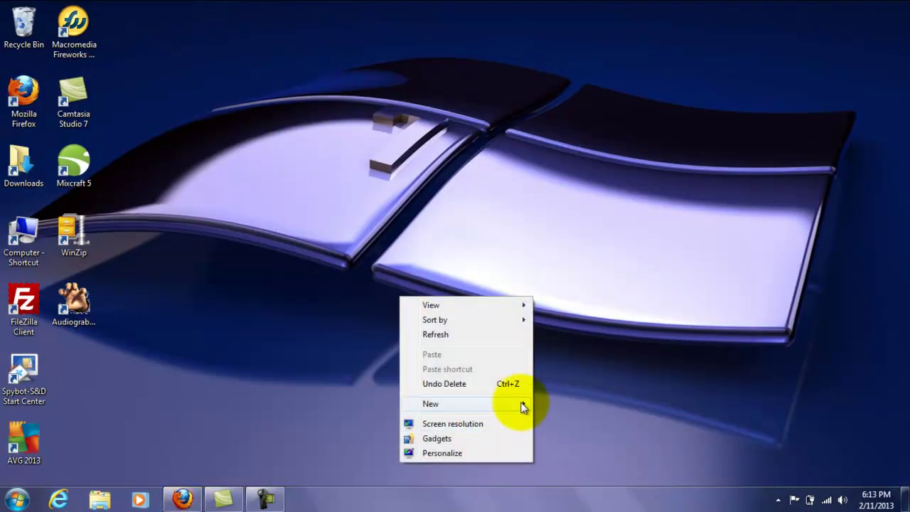
pyautogui.moveTo(522, 405)
pyautogui.click(574, 359)
pyautogui.click(447, 316)
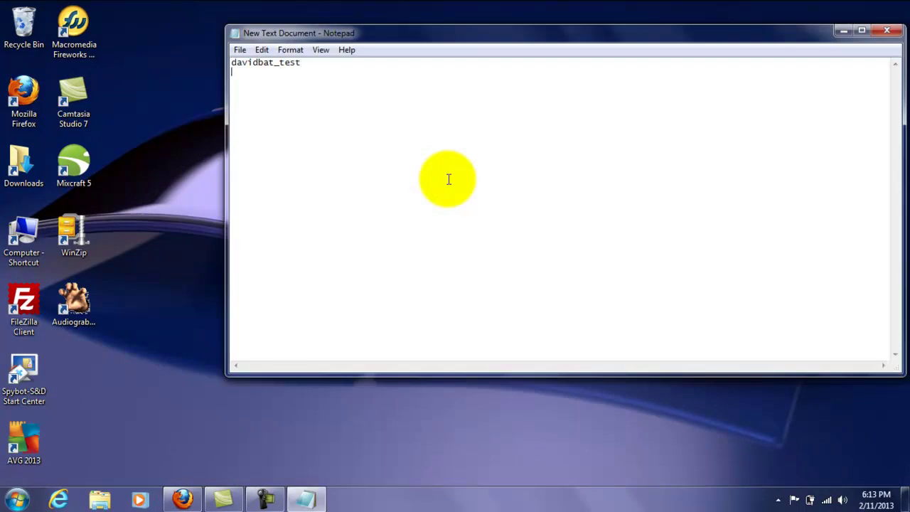
pyautogui.hotkey('ctrl', 'v')
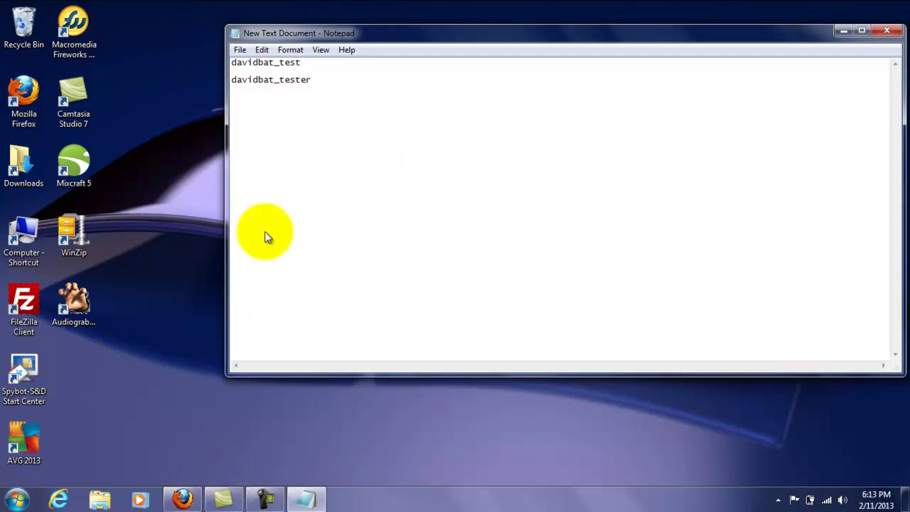
# - Fill in Add New User with username tester and enter its password twice
pyautogui.click(253, 352)
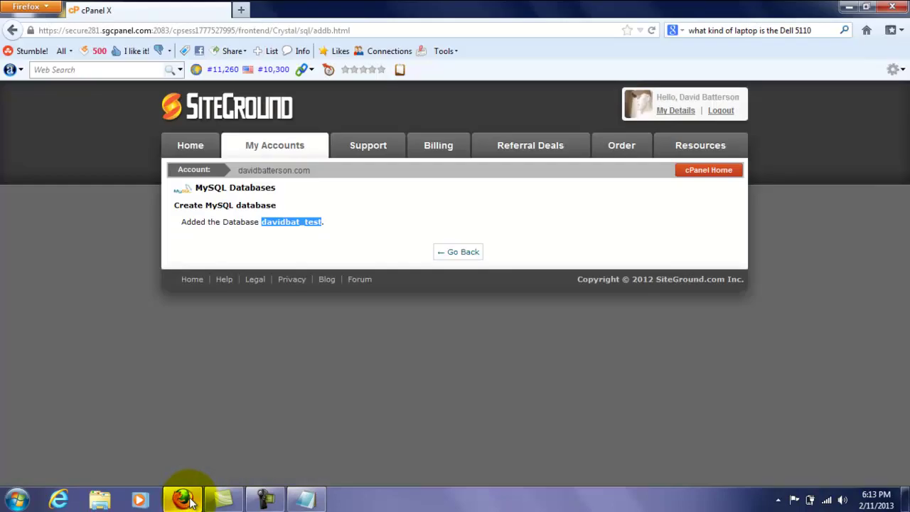
pyautogui.click(440, 252)
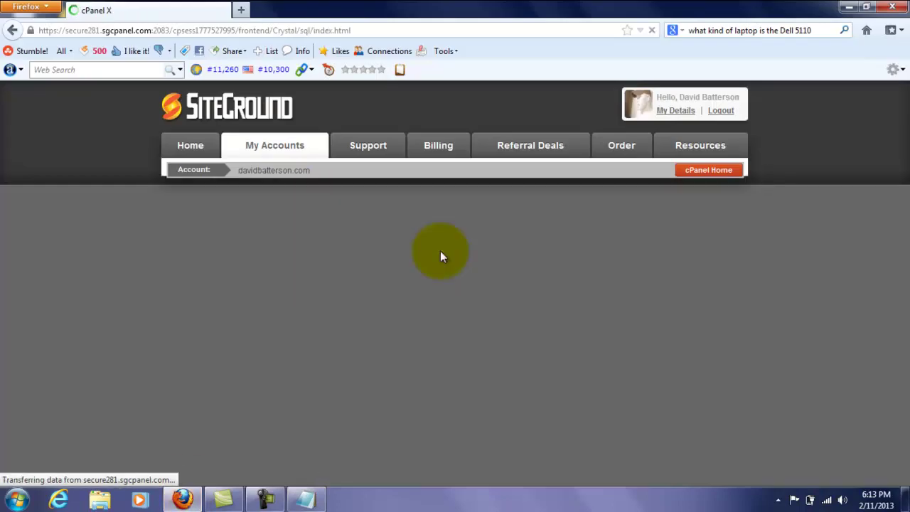
pyautogui.moveTo(904, 225); pyautogui.dragTo(902, 277)
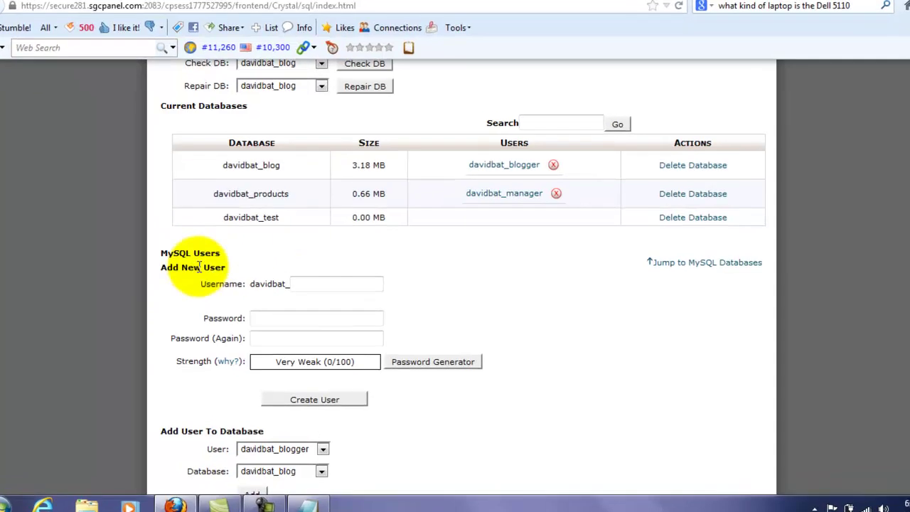
pyautogui.click(301, 290)
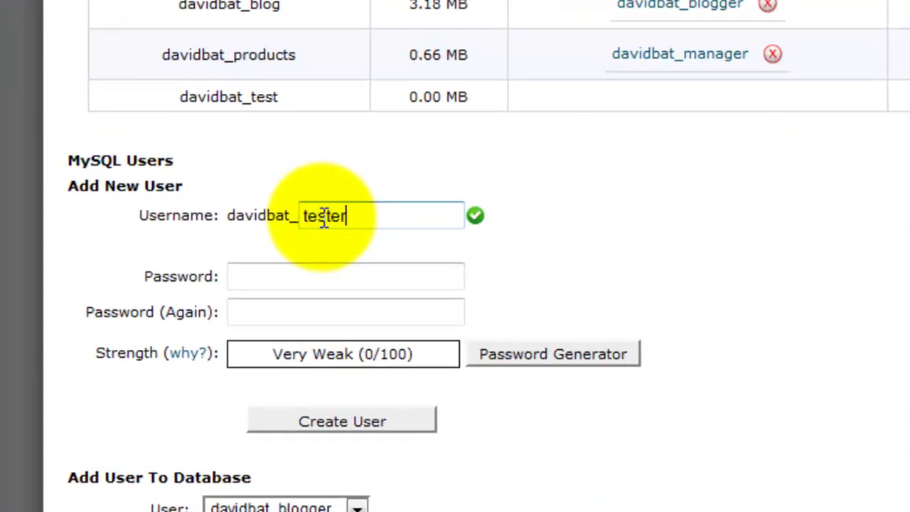
pyautogui.click(327, 276)
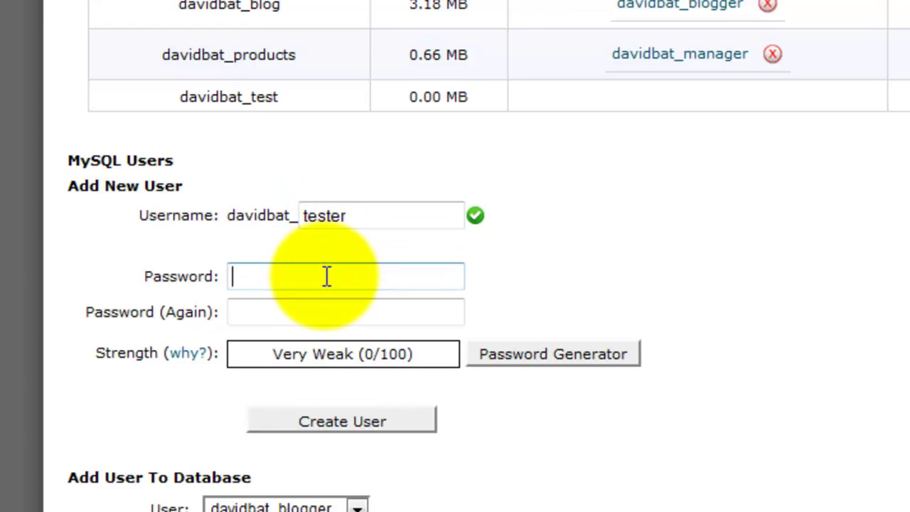
pyautogui.write('t')
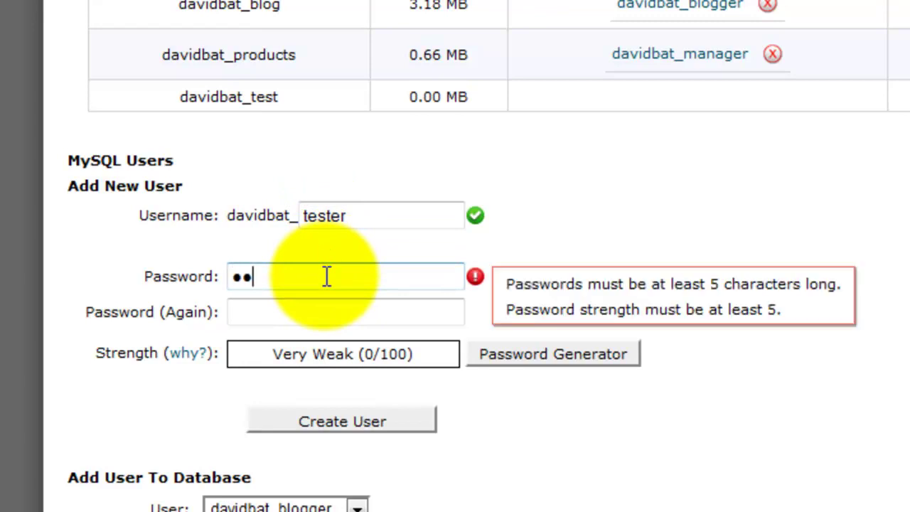
pyautogui.write('esting')
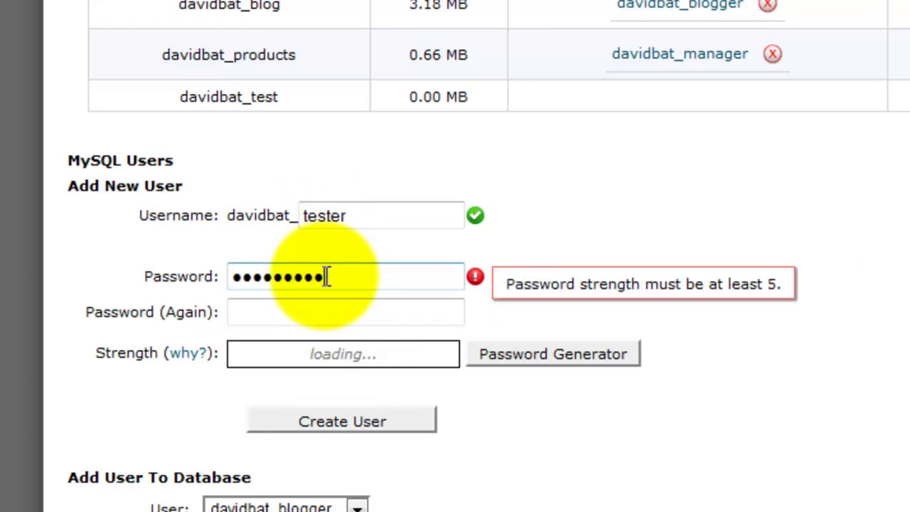
pyautogui.click(304, 314)
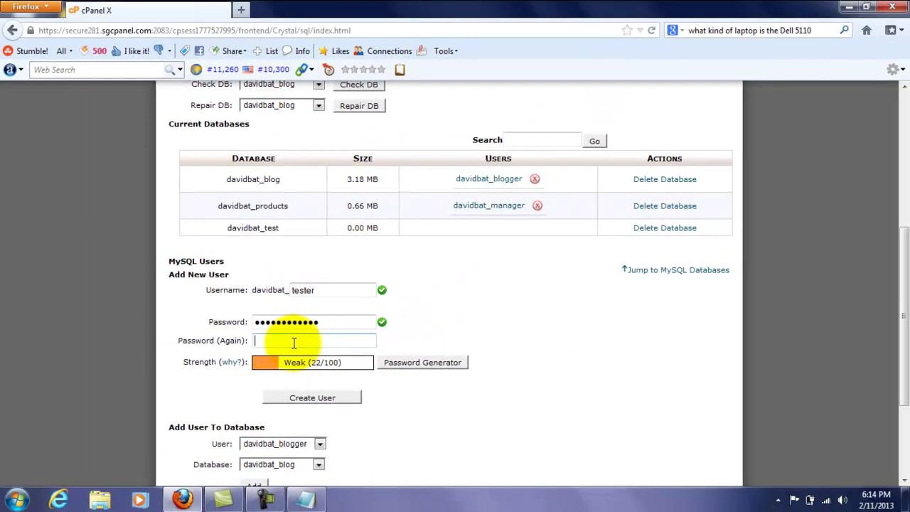
pyautogui.write('t')
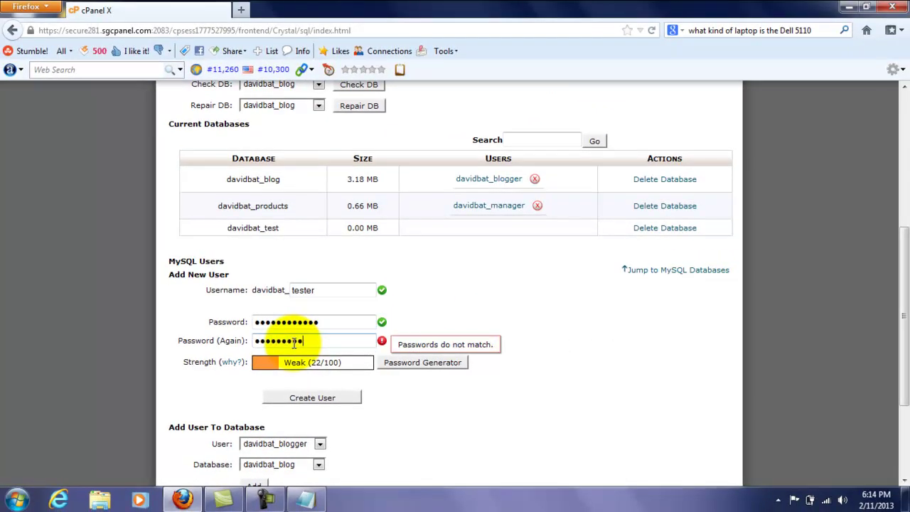
pyautogui.write('34')
# - Note the prefixed _tester username on a new line in Notepad, then create the user
pyautogui.click(306, 497)
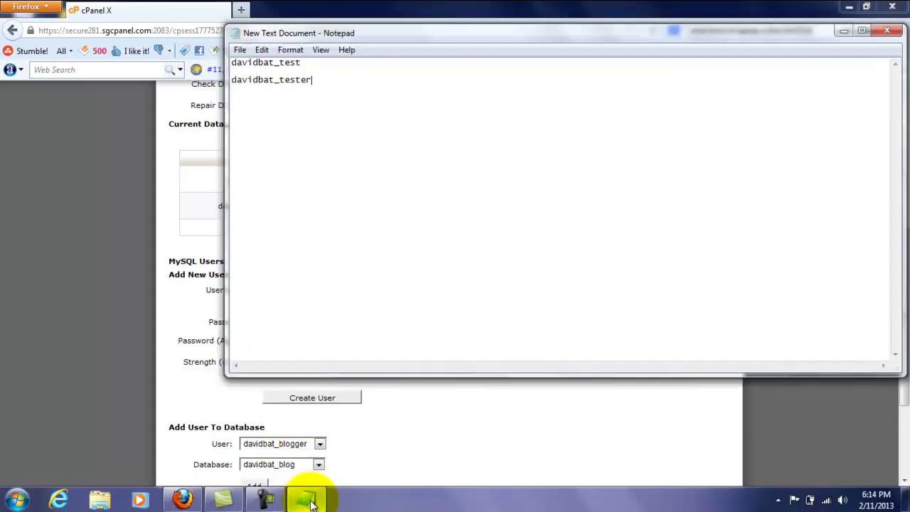
pyautogui.press('Return')
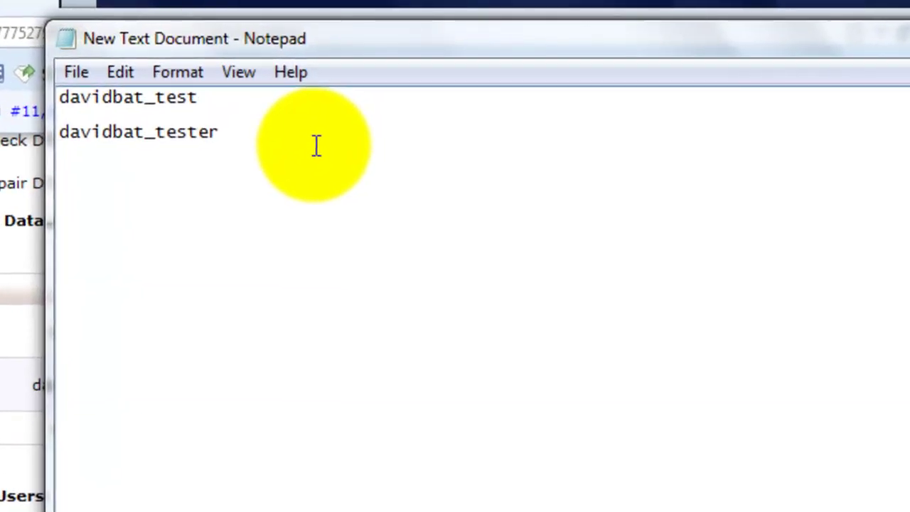
pyautogui.write('tester')
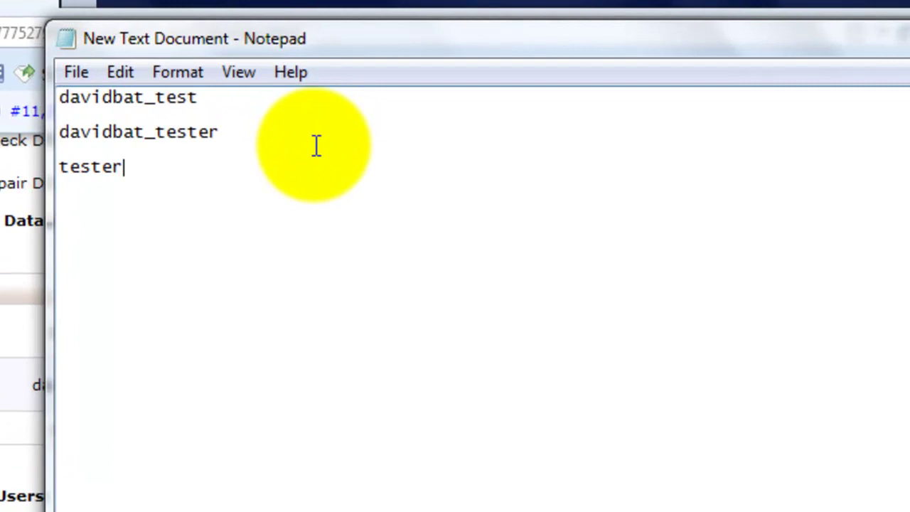
pyautogui.write('012345')
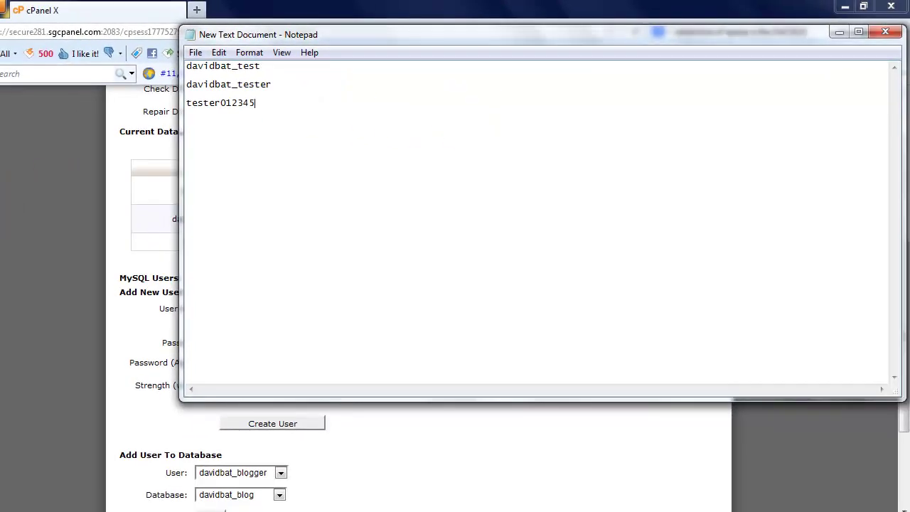
pyautogui.hotkey('alt', 'Tab')
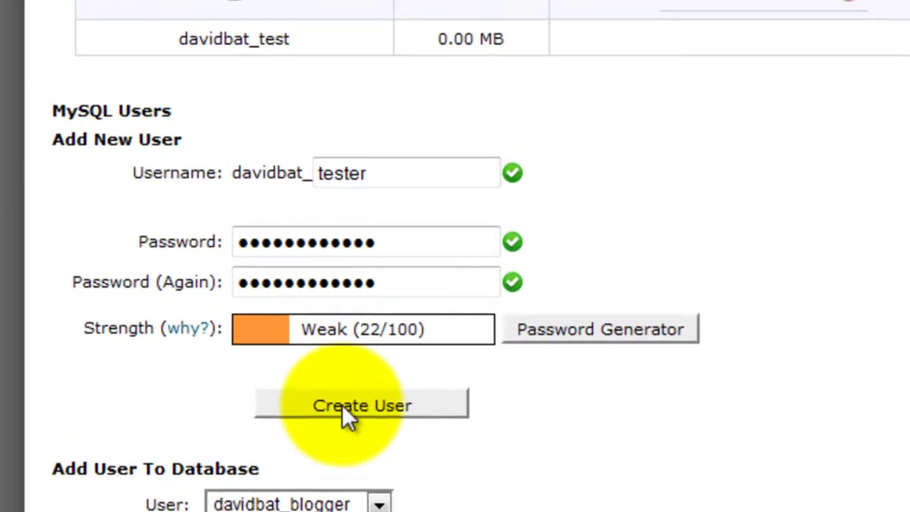
pyautogui.click(342, 405)
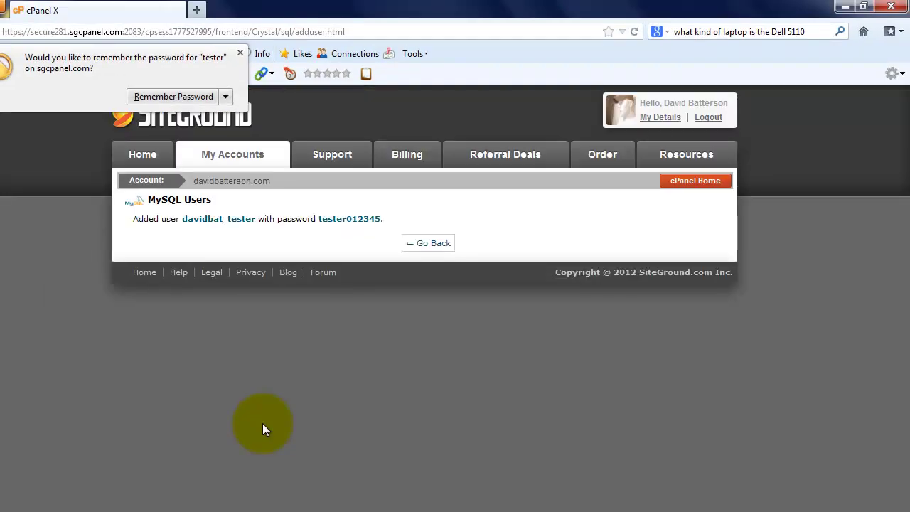
# - Copy the new user's password from the confirmation and paste it into the Notepad notes
pyautogui.click(240, 53)
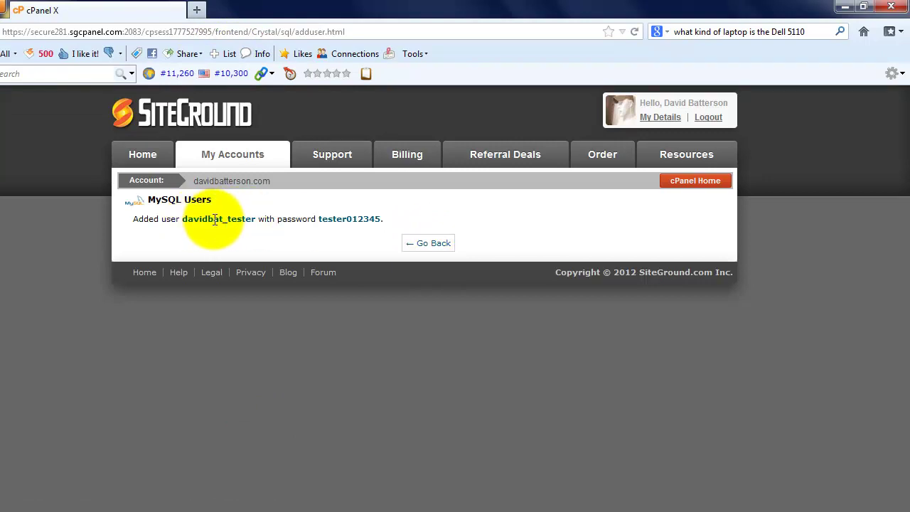
pyautogui.moveTo(318, 219); pyautogui.dragTo(381, 219)
pyautogui.rightClick(375, 219)
pyautogui.click(395, 228)
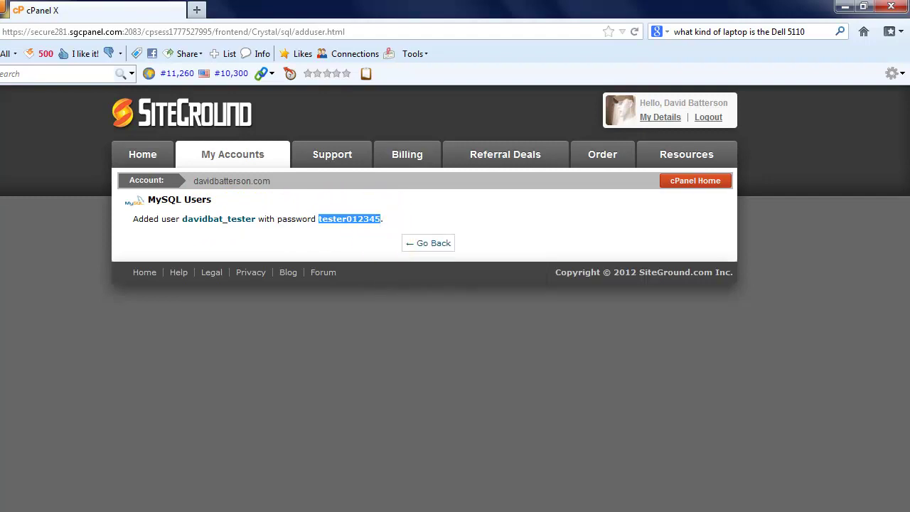
pyautogui.hotkey('alt', 'Tab')
pyautogui.hotkey('ctrl', 'v')
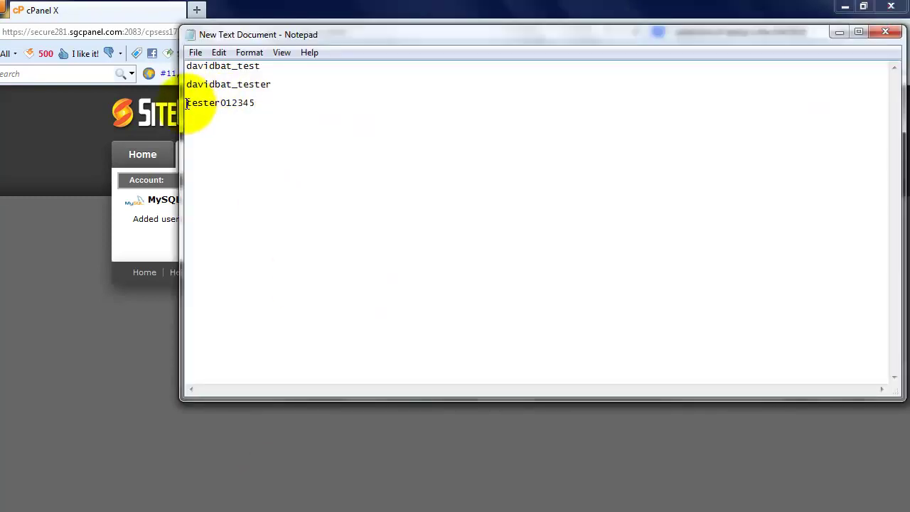
pyautogui.moveTo(186, 103); pyautogui.dragTo(256, 102)
pyautogui.click(256, 102)
# - Go back to MySQL Databases and scroll to the Add User To Database section
pyautogui.click(8, 302)
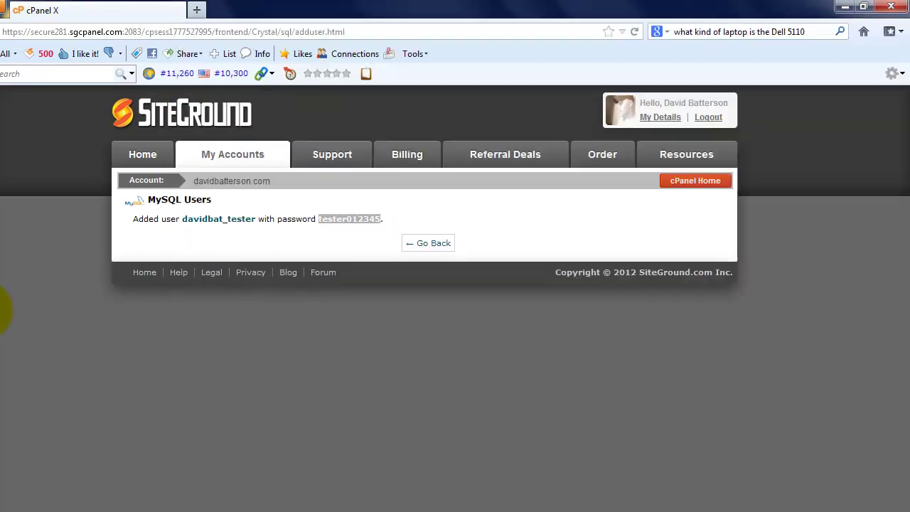
pyautogui.click(431, 243)
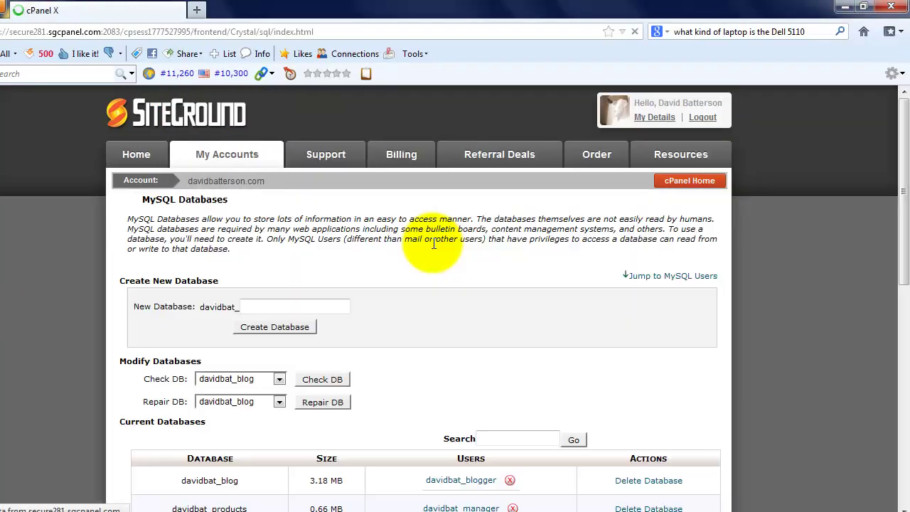
pyautogui.moveTo(902, 240); pyautogui.dragTo(900, 406)
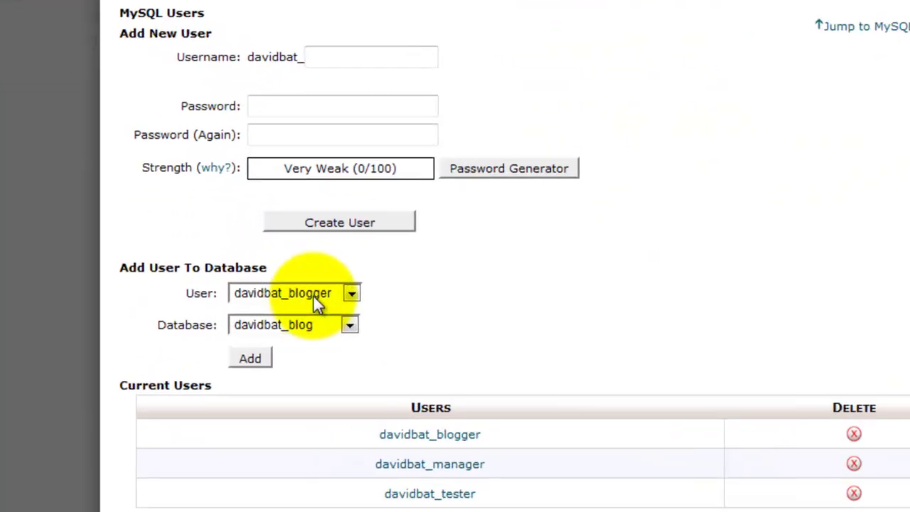
# - Add the tester user to the test database with All Privileges, then go back
pyautogui.click(315, 294)
pyautogui.click(315, 343)
pyautogui.click(347, 325)
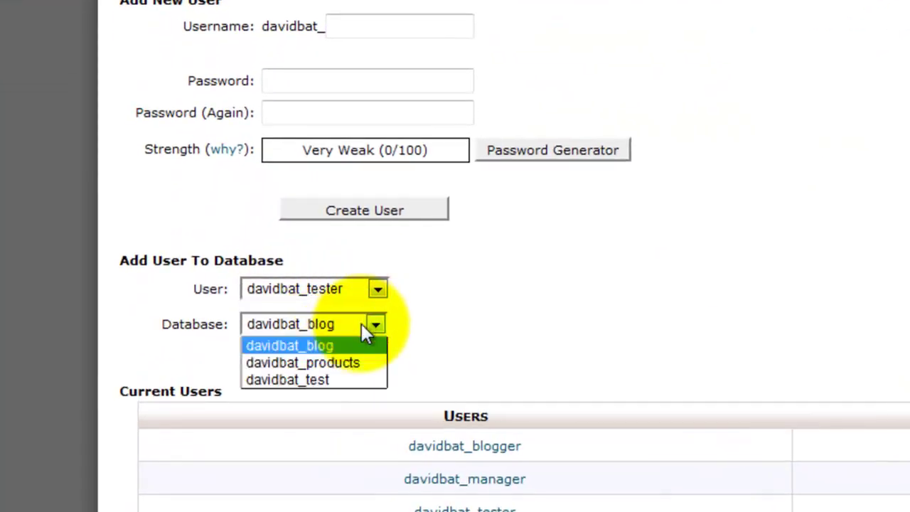
pyautogui.click(346, 377)
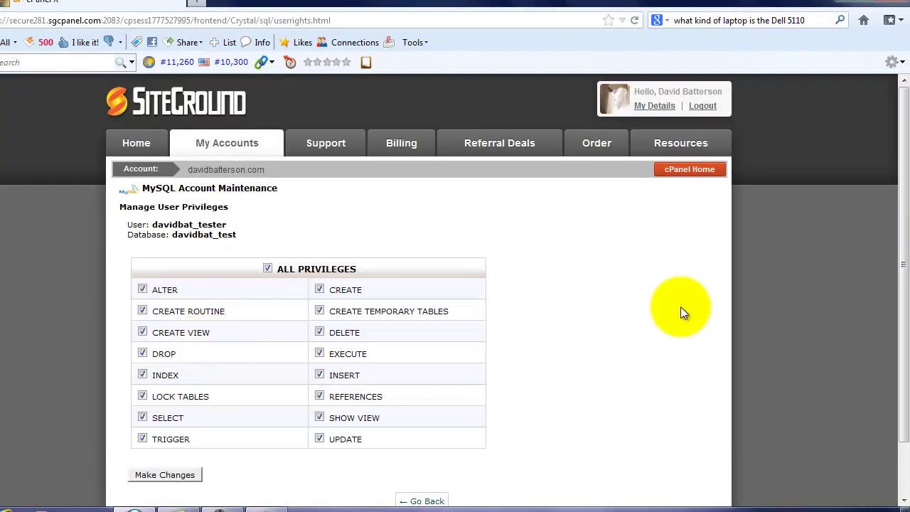
pyautogui.moveTo(906, 273); pyautogui.dragTo(906, 324)
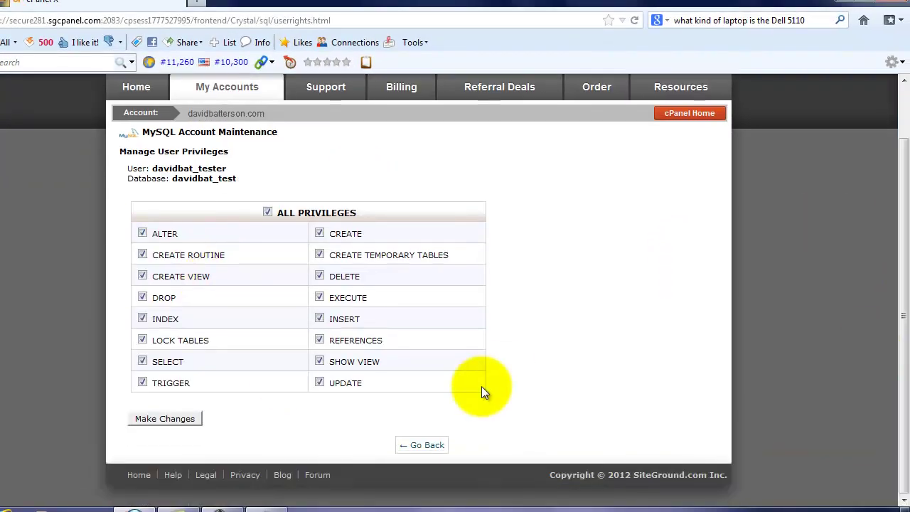
pyautogui.click(140, 416)
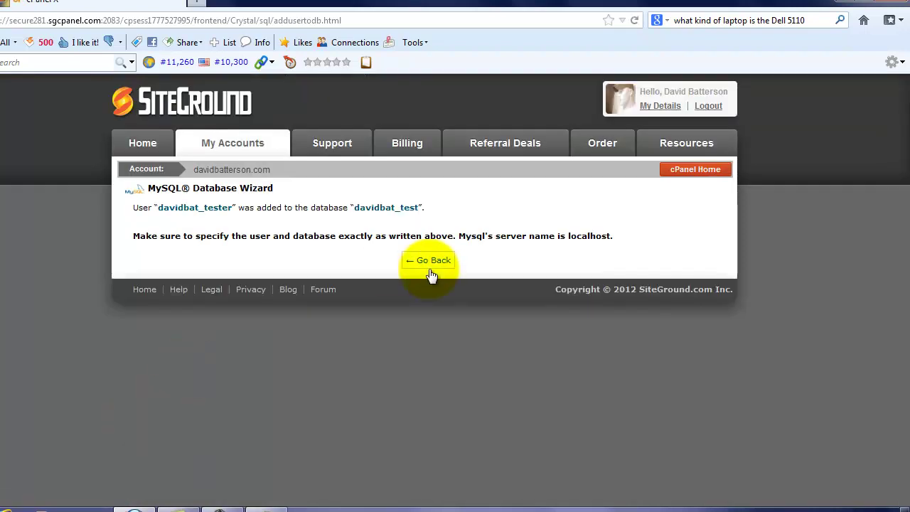
pyautogui.click(431, 260)
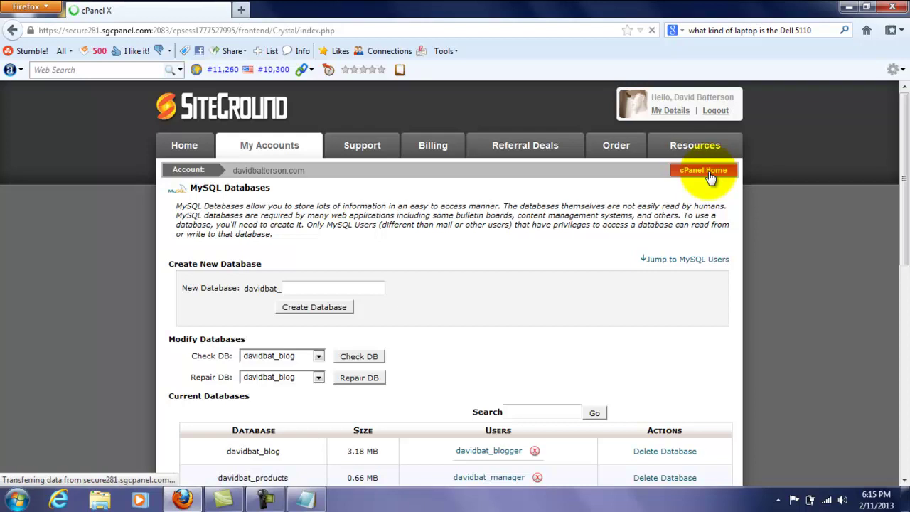
# - Open File Manager from the Files section, showing the public_html folder
pyautogui.moveTo(904, 121); pyautogui.dragTo(904, 249)
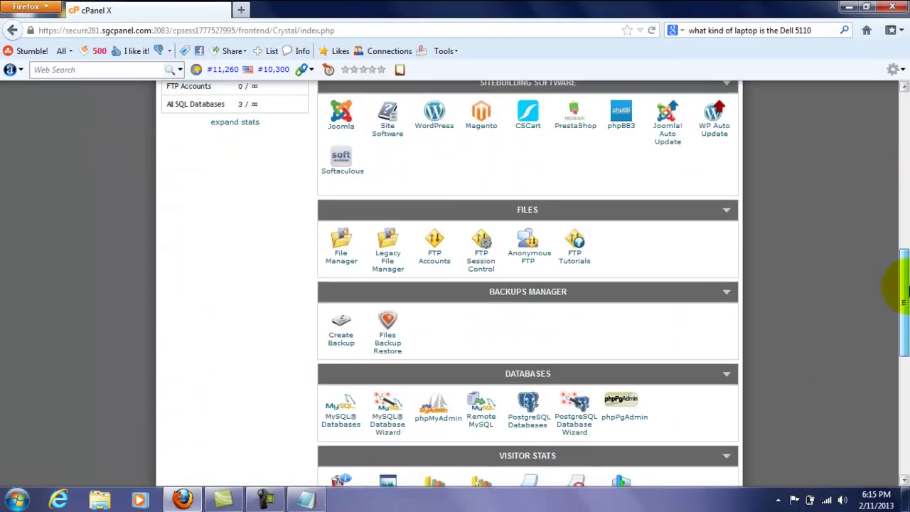
pyautogui.moveTo(901, 291); pyautogui.dragTo(901, 299)
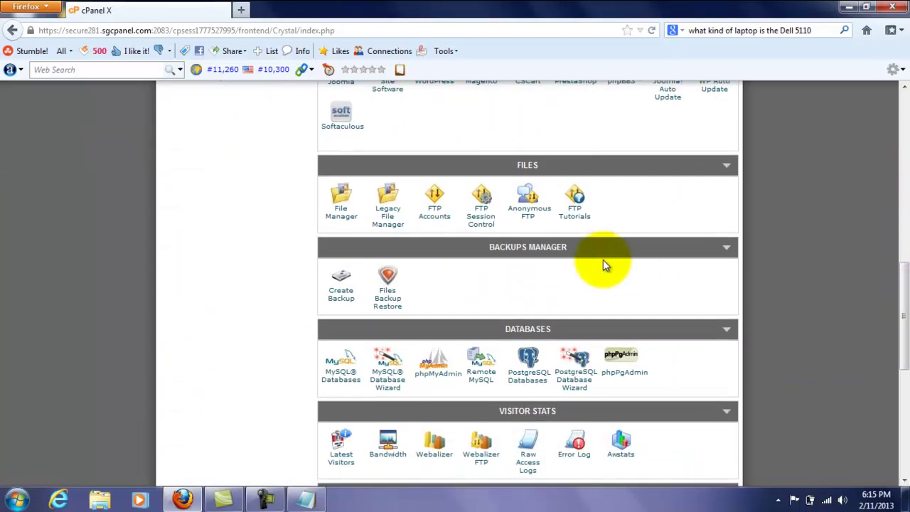
pyautogui.click(341, 216)
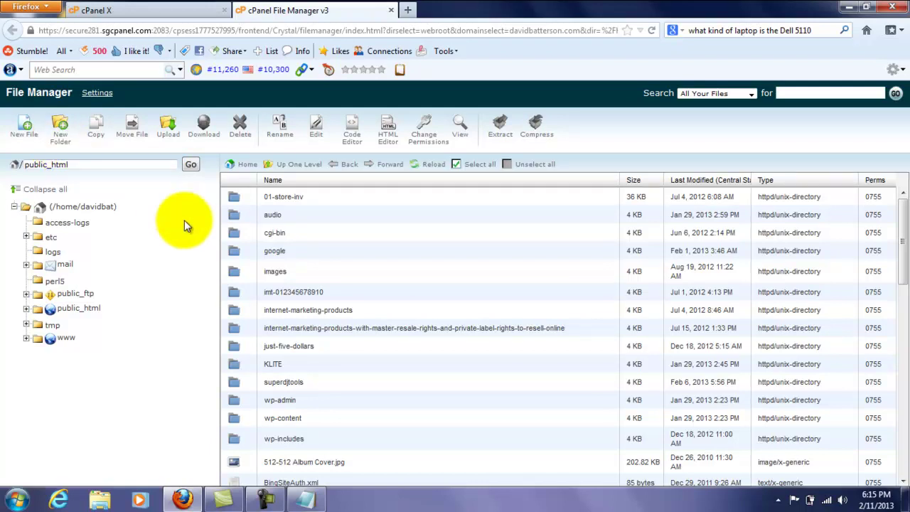
# - Create a folder named 'test' in public_html and select it
pyautogui.click(54, 138)
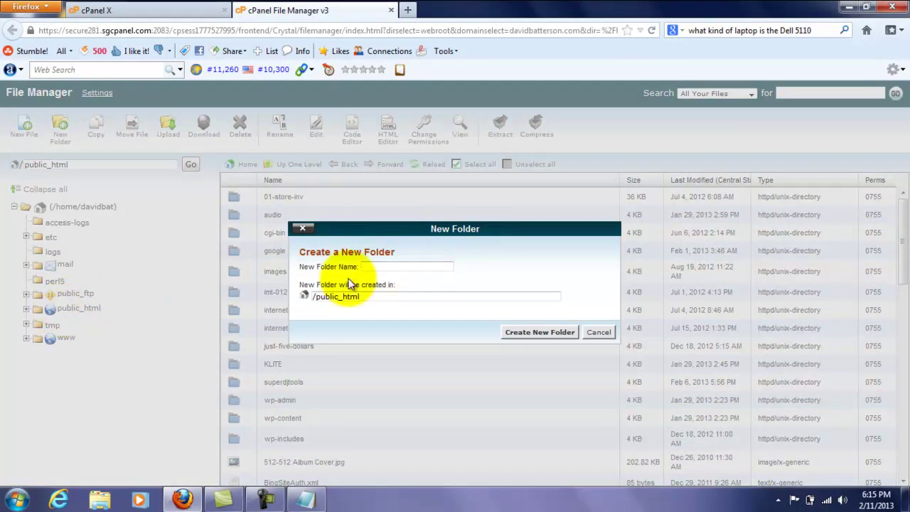
pyautogui.write('tes')
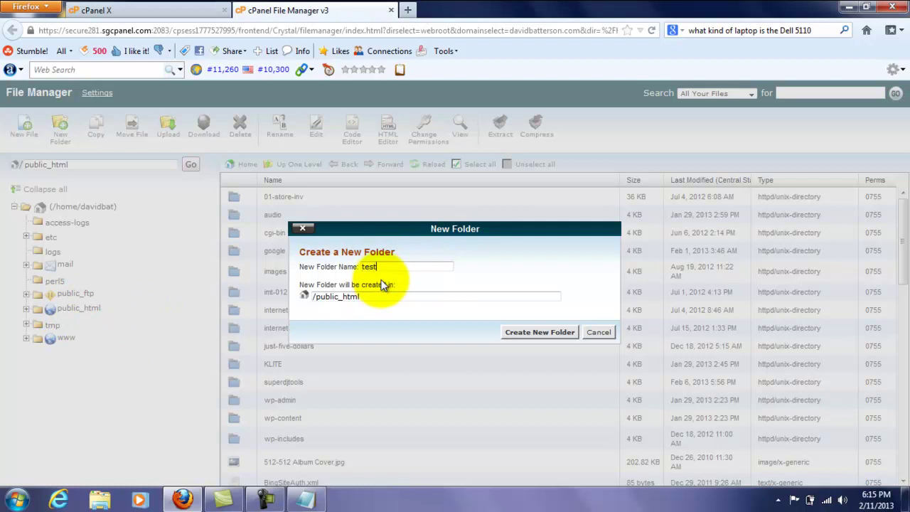
pyautogui.write('t')
pyautogui.click(537, 332)
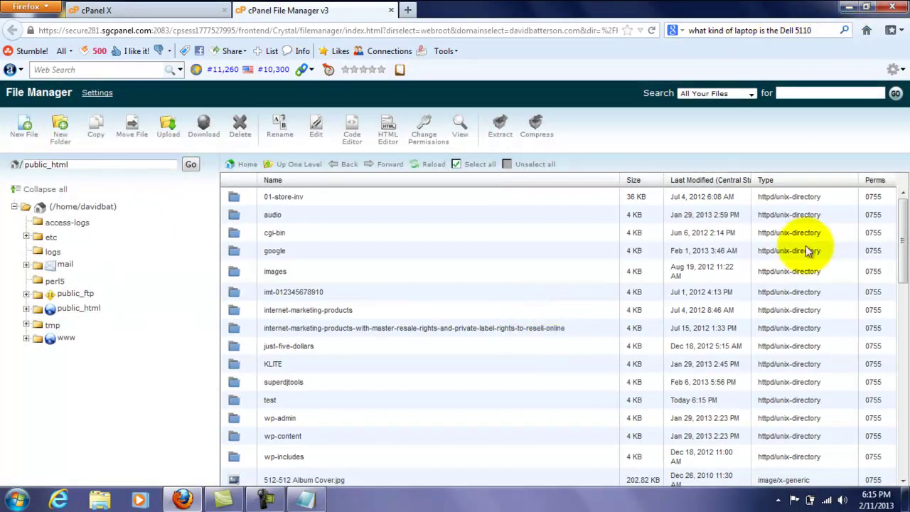
pyautogui.click(249, 398)
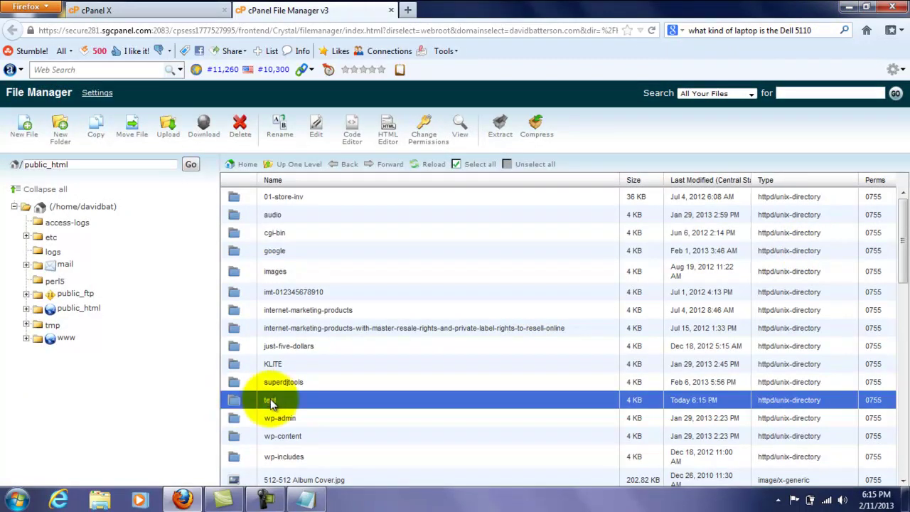
# - Launch FileZilla and connect using the saved Quickconnect entry
pyautogui.click(847, 6)
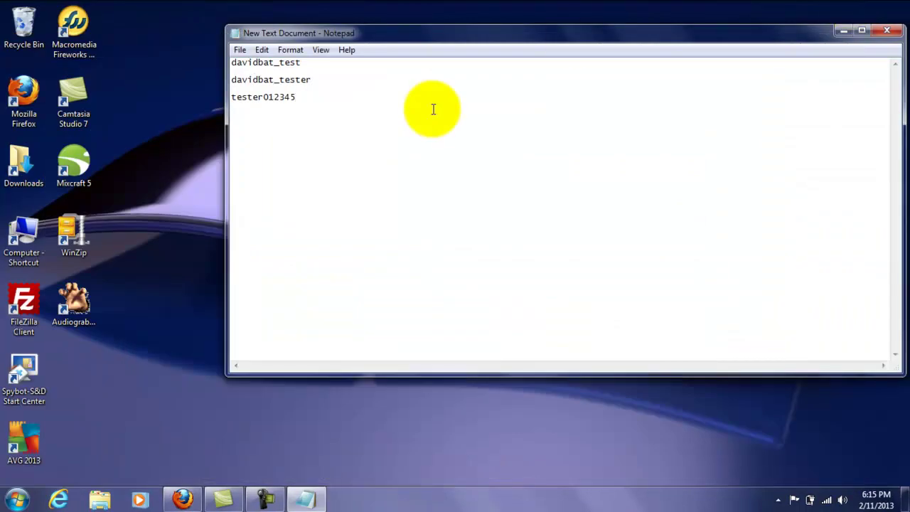
pyautogui.doubleClick(30, 302)
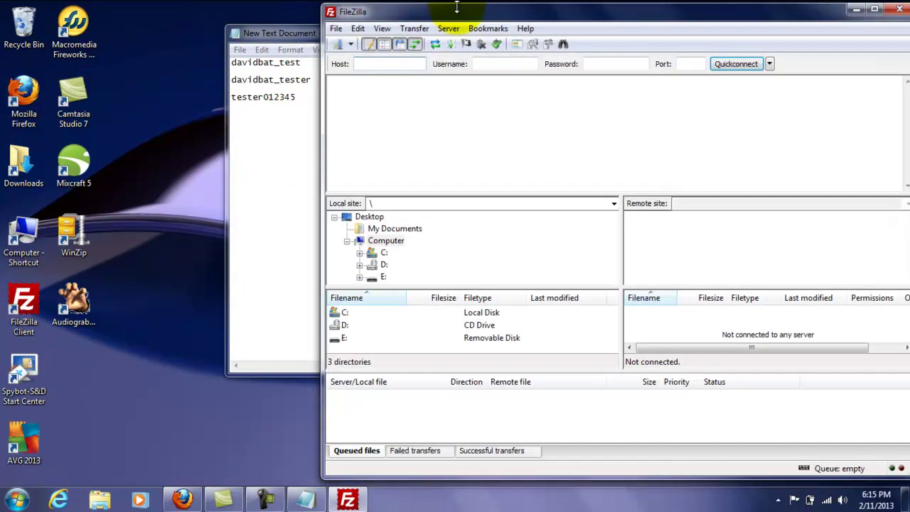
pyautogui.click(770, 63)
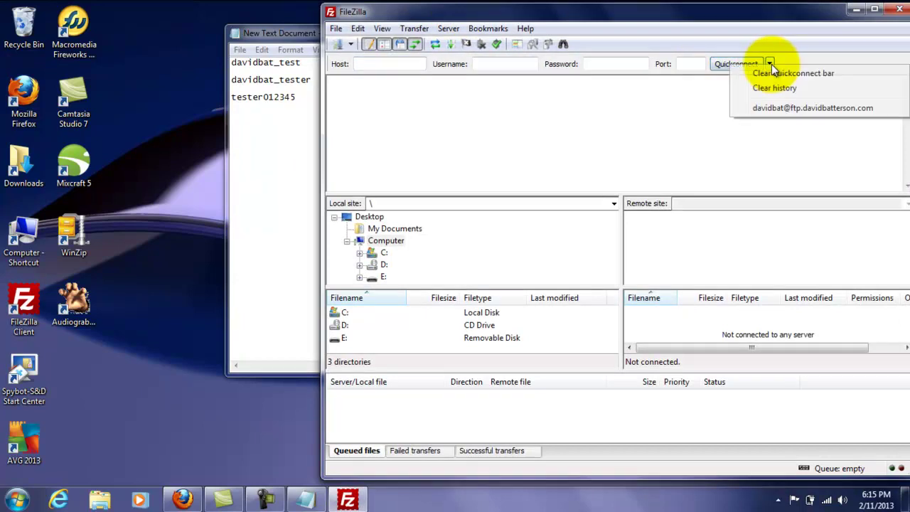
pyautogui.click(768, 107)
pyautogui.moveTo(807, 22); pyautogui.dragTo(769, 18)
# - Browse the remote pane into /public_html/test
pyautogui.click(869, 335)
pyautogui.moveTo(869, 336); pyautogui.dragTo(870, 335)
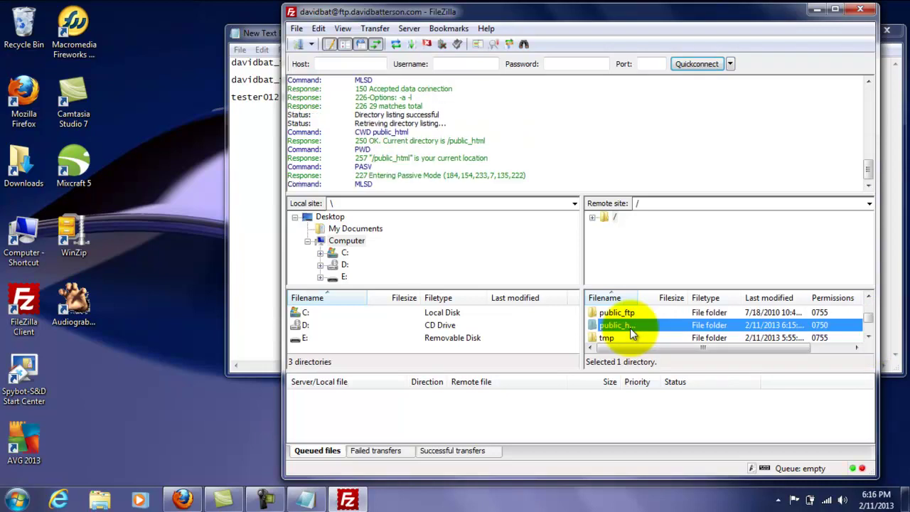
pyautogui.doubleClick(629, 325)
pyautogui.moveTo(868, 340); pyautogui.dragTo(868, 340)
pyautogui.doubleClick(604, 313)
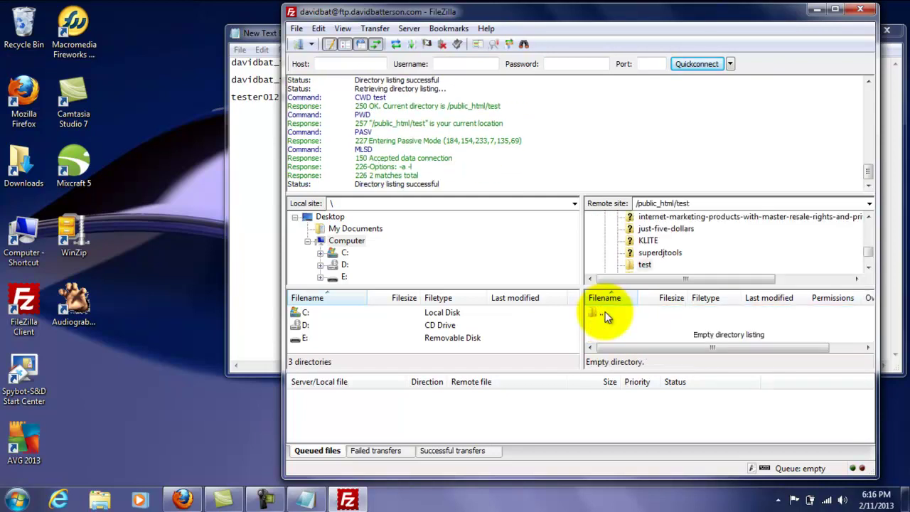
# - Queue wordpress-3.5.1.zip from Downloads for upload into the remote test folder
pyautogui.doubleClick(24, 164)
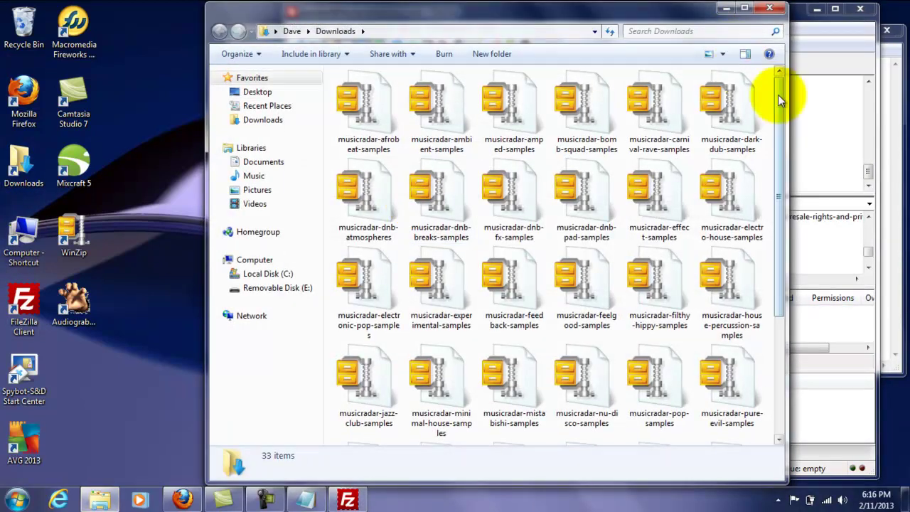
pyautogui.moveTo(779, 102); pyautogui.dragTo(779, 235)
pyautogui.moveTo(675, 9); pyautogui.dragTo(315, 21)
pyautogui.click(167, 391)
pyautogui.moveTo(166, 388); pyautogui.dragTo(532, 420)
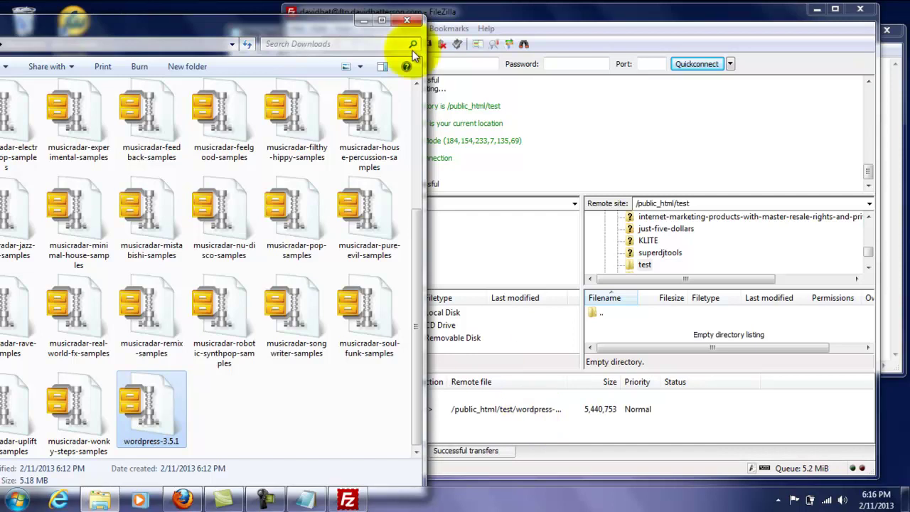
pyautogui.click(407, 20)
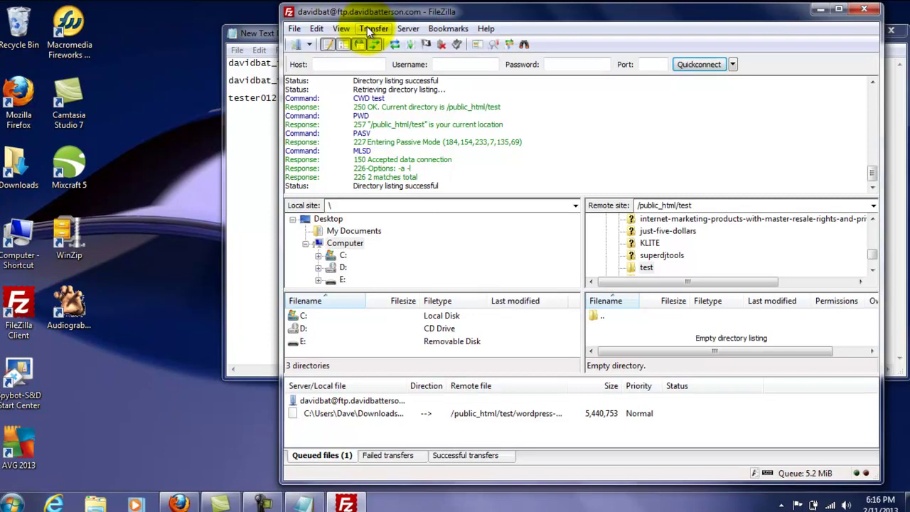
# - Process the transfer queue, confirm the upload under Successful transfers, and close FileZilla
pyautogui.click(368, 26)
pyautogui.click(377, 44)
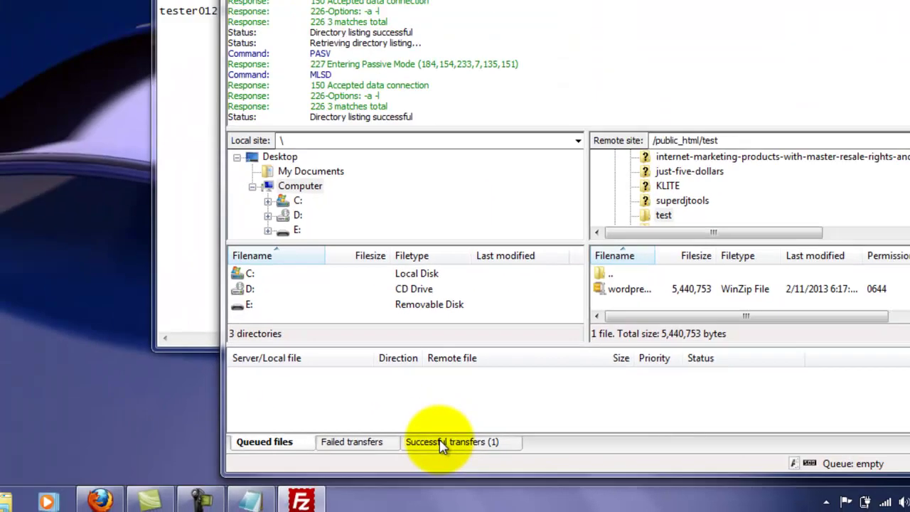
pyautogui.click(441, 443)
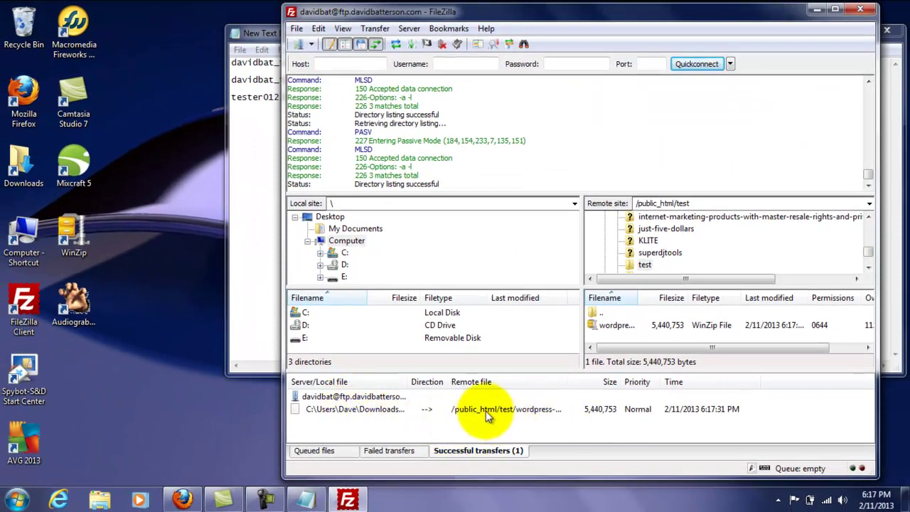
pyautogui.click(866, 9)
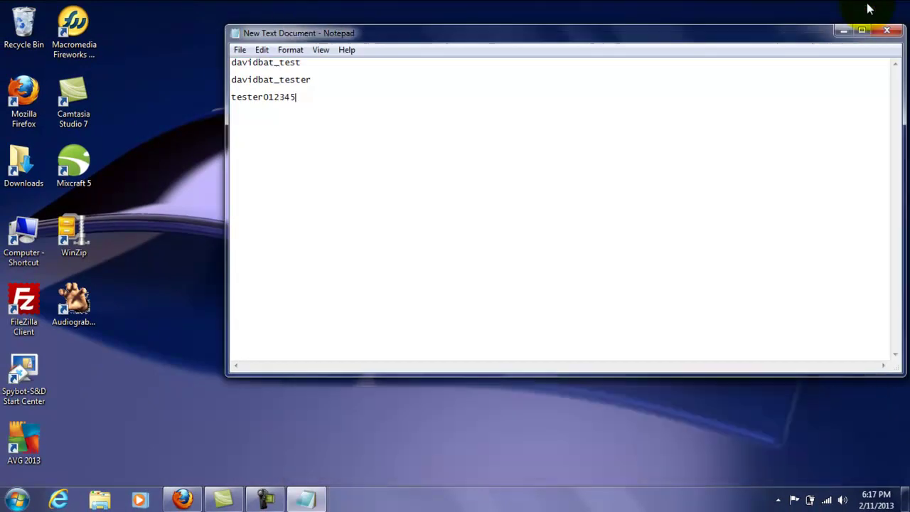
# - Load the site's /test/ folder in a new Firefox tab to confirm wordpress-3.5.1.zip is listed
pyautogui.click(185, 500)
pyautogui.click(6, 6)
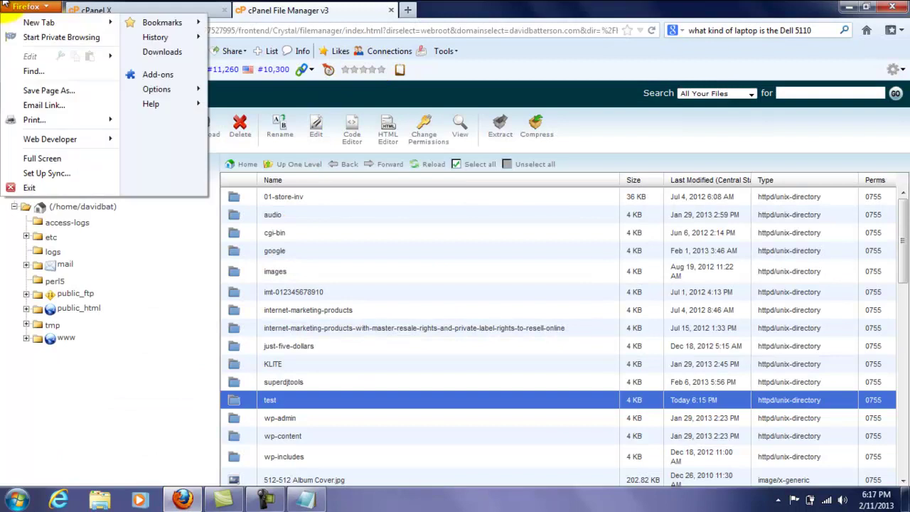
pyautogui.click(23, 24)
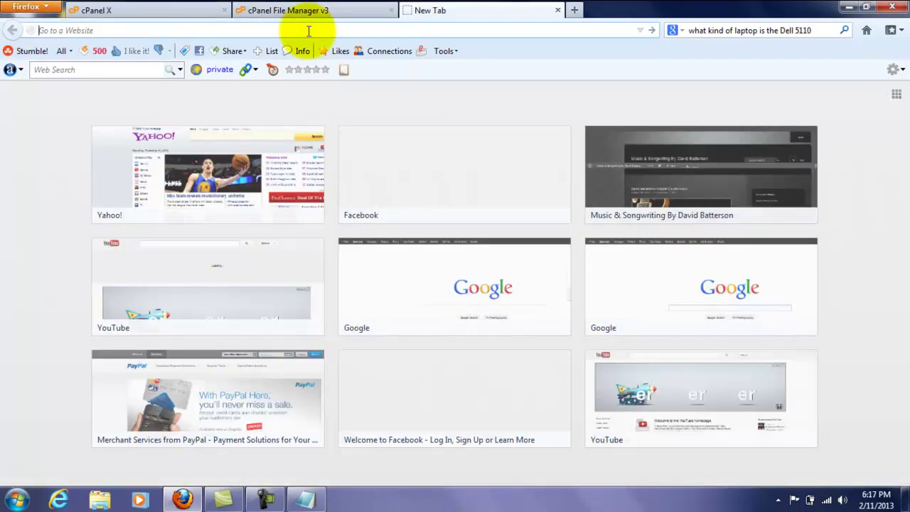
pyautogui.write('http://')
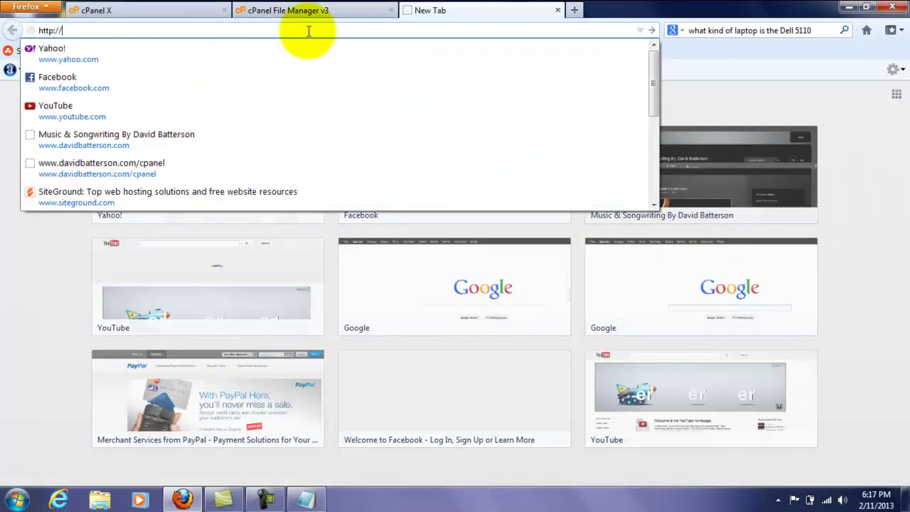
pyautogui.write('www.davi')
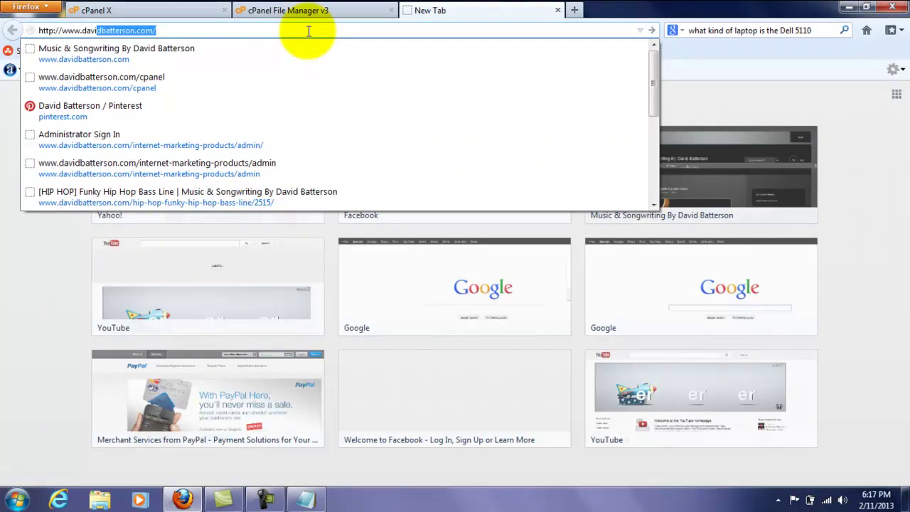
pyautogui.write('dbat')
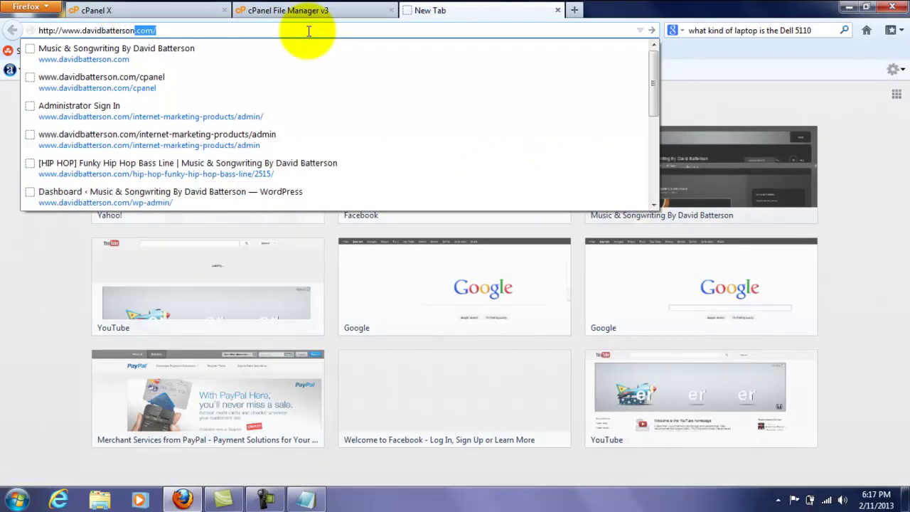
pyautogui.write('test')
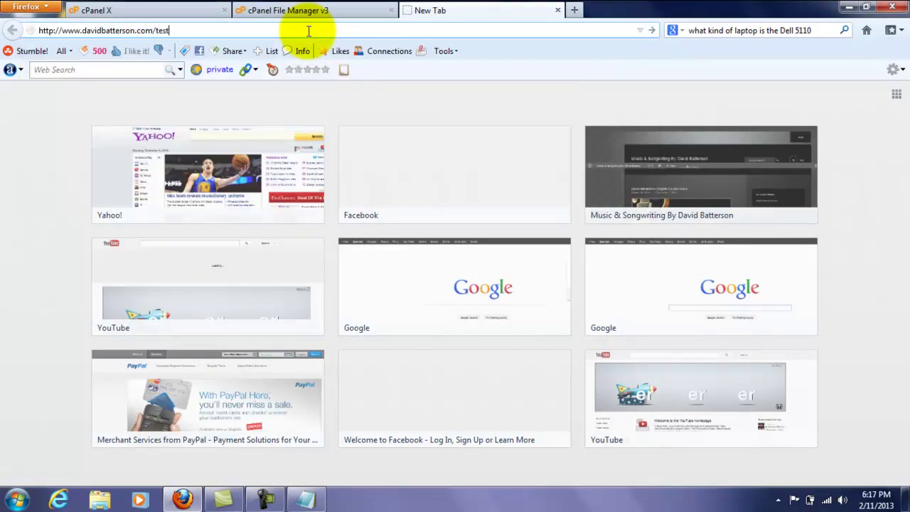
pyautogui.press('Return')
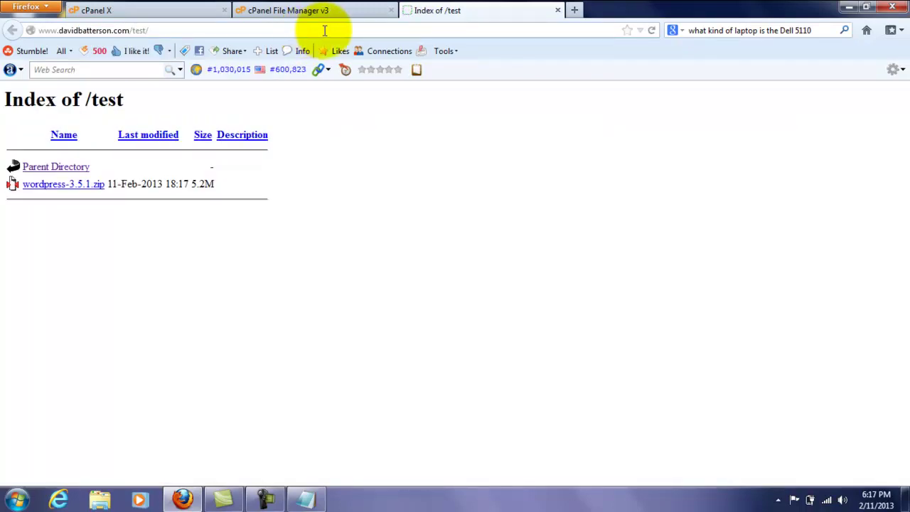
pyautogui.click(324, 30)
pyautogui.click(333, 29)
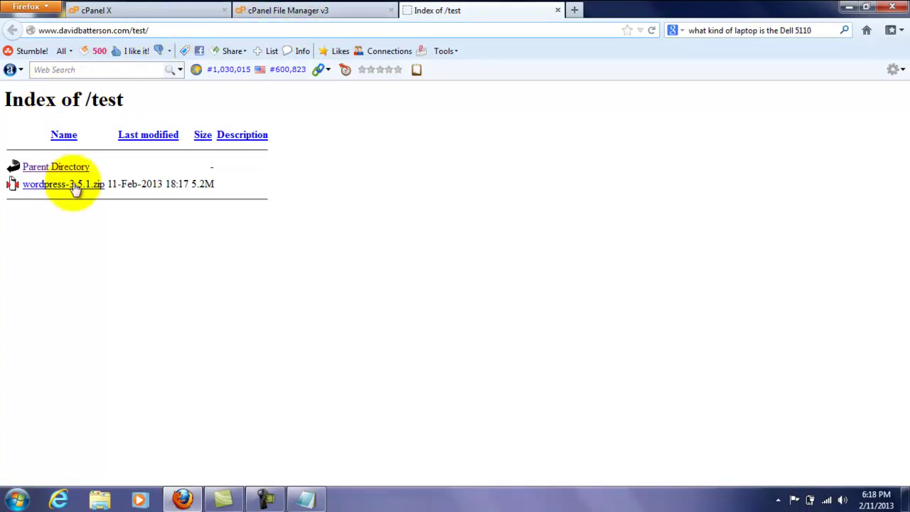
# - Extract wordpress-3.5.1.zip inside the test folder, refresh, and start deleting the zip
pyautogui.click(313, 9)
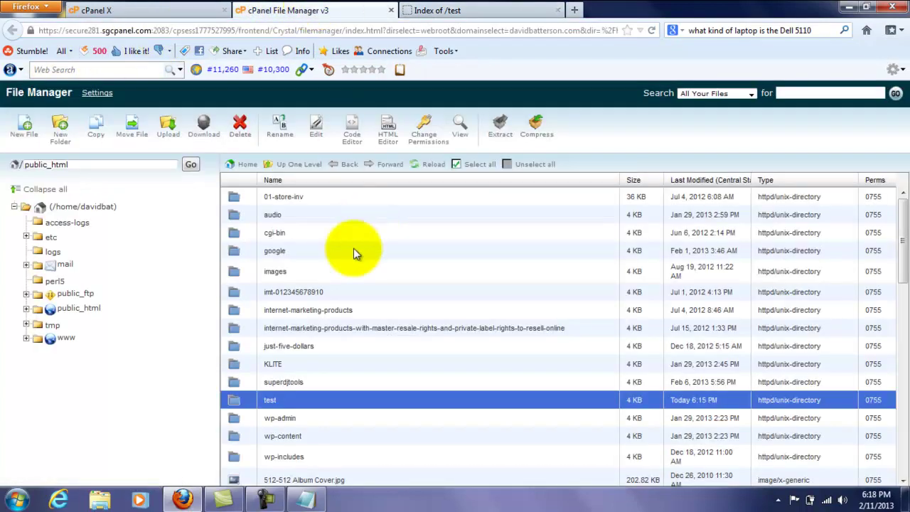
pyautogui.doubleClick(241, 406)
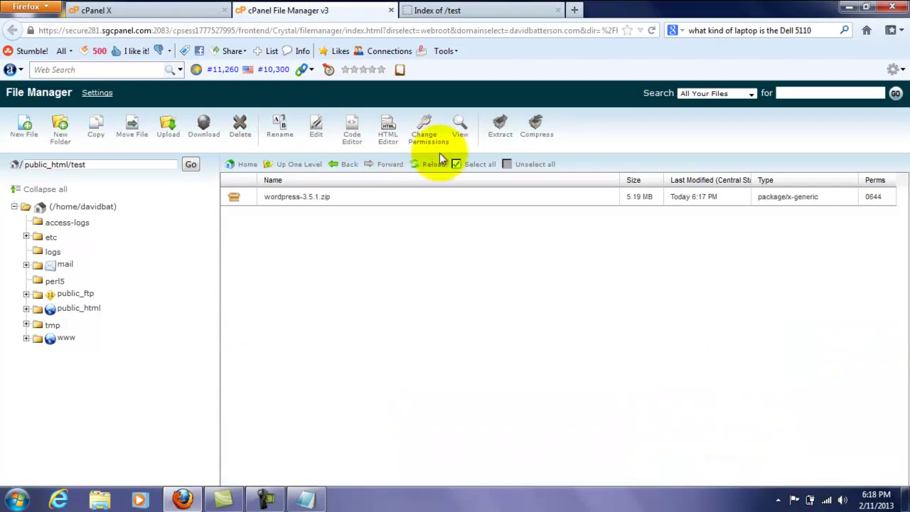
pyautogui.rightClick(229, 201)
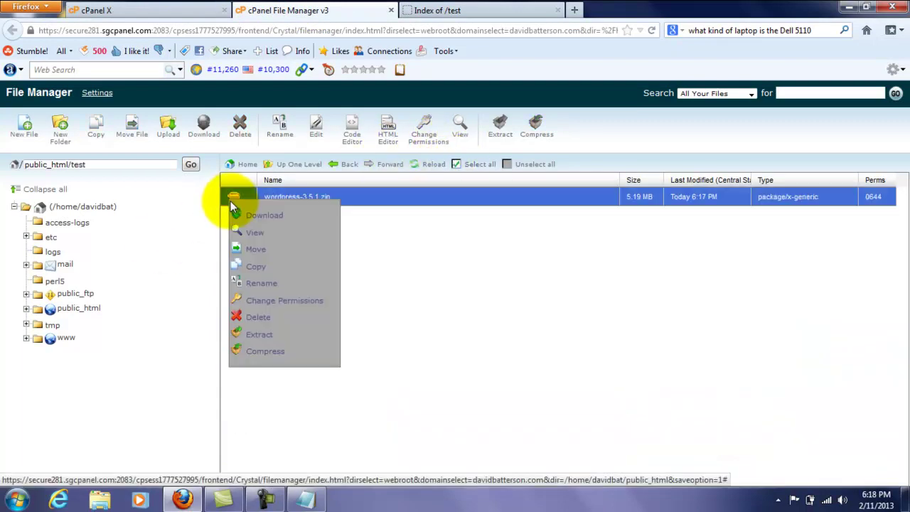
pyautogui.click(242, 334)
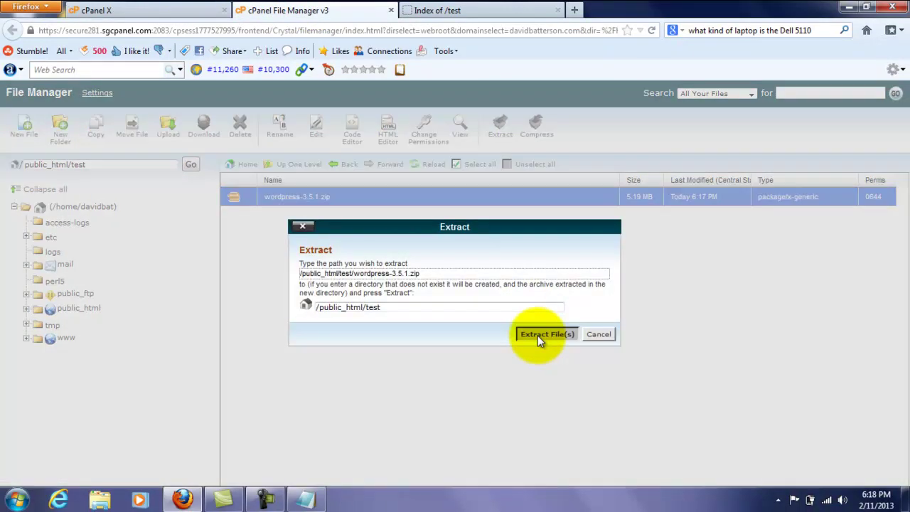
pyautogui.click(538, 336)
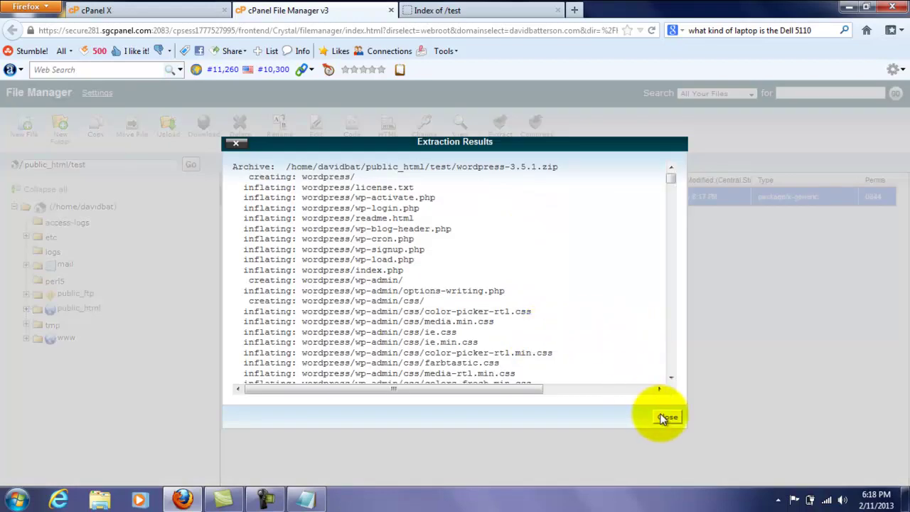
pyautogui.click(666, 418)
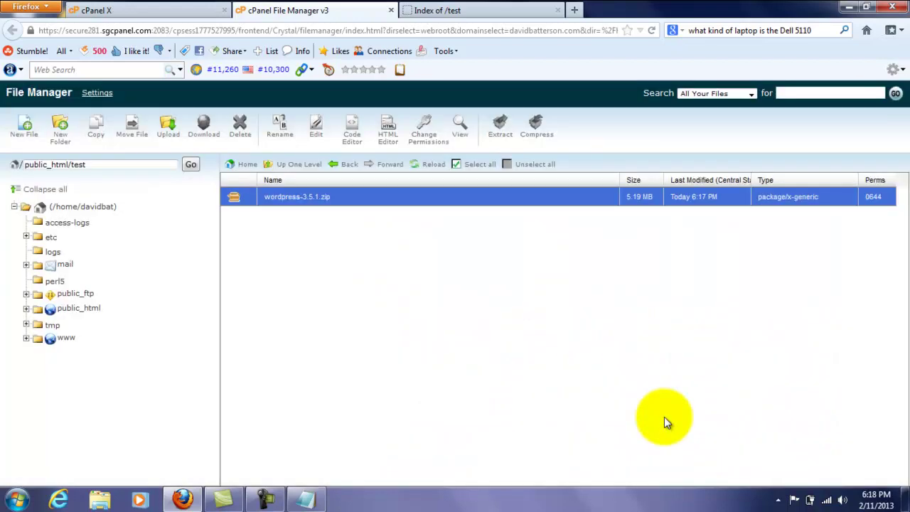
pyautogui.click(429, 164)
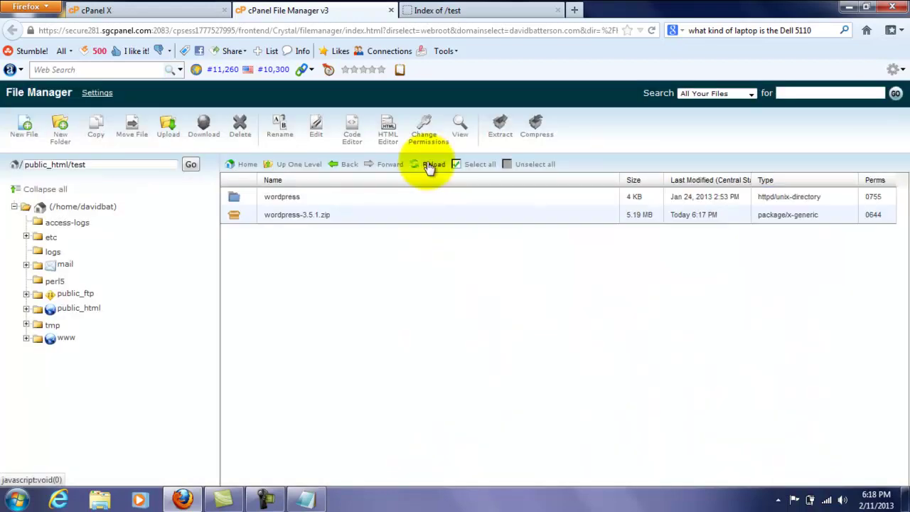
pyautogui.click(234, 217)
pyautogui.click(242, 135)
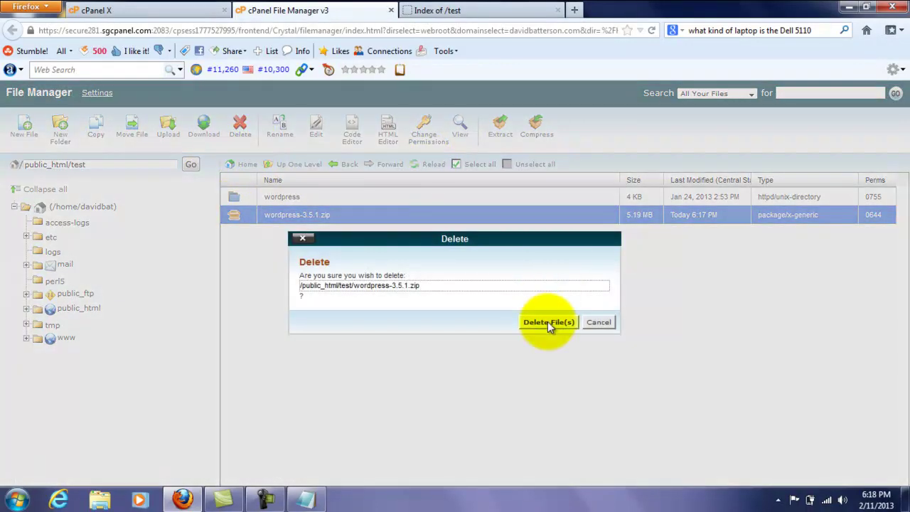
# - Confirm the zip deletion and move all files from the wordpress folder into /public_html/test
pyautogui.click(548, 321)
pyautogui.doubleClick(237, 198)
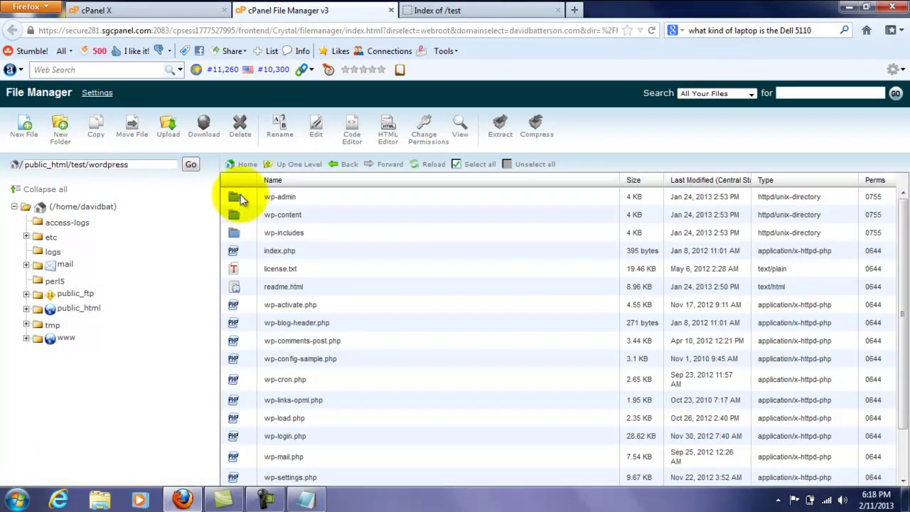
pyautogui.click(474, 165)
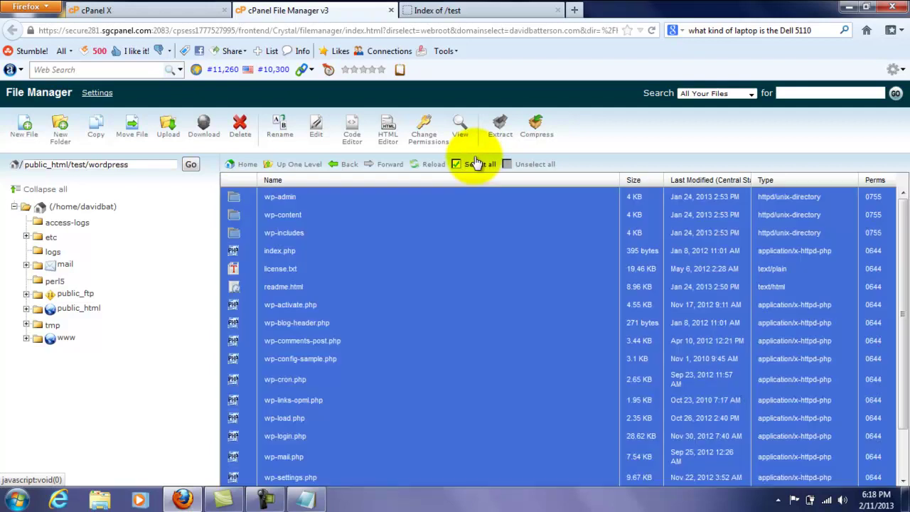
pyautogui.click(127, 132)
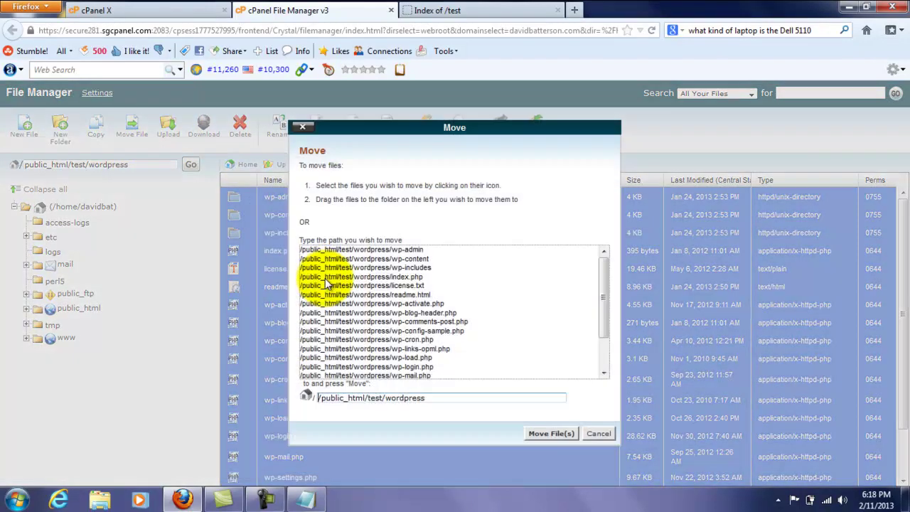
pyautogui.click(457, 399)
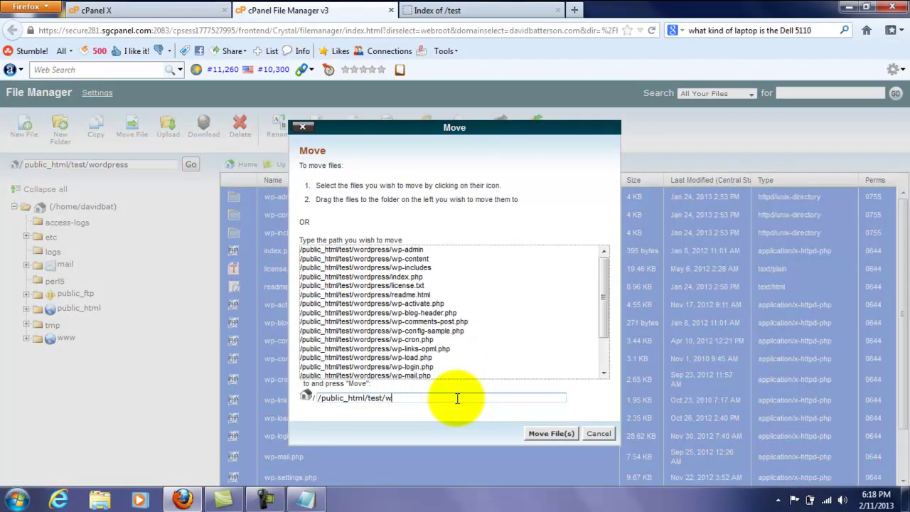
pyautogui.click(536, 431)
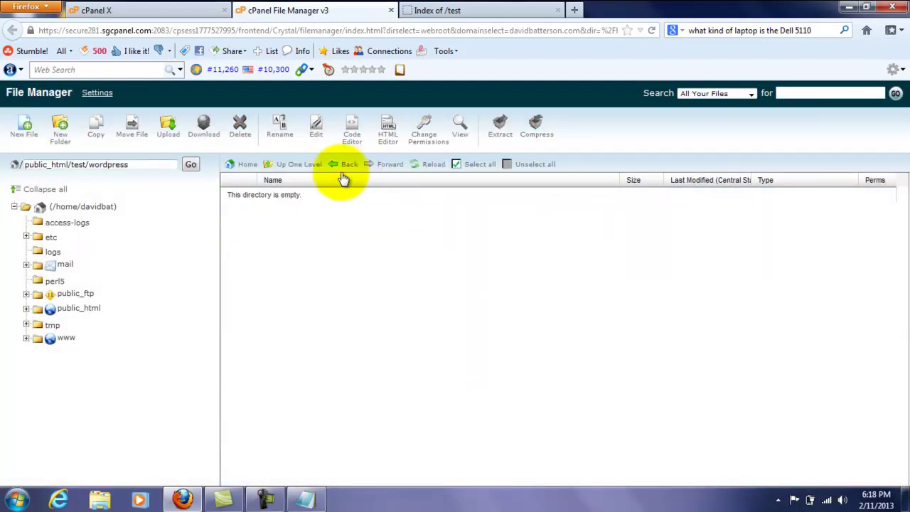
pyautogui.click(296, 163)
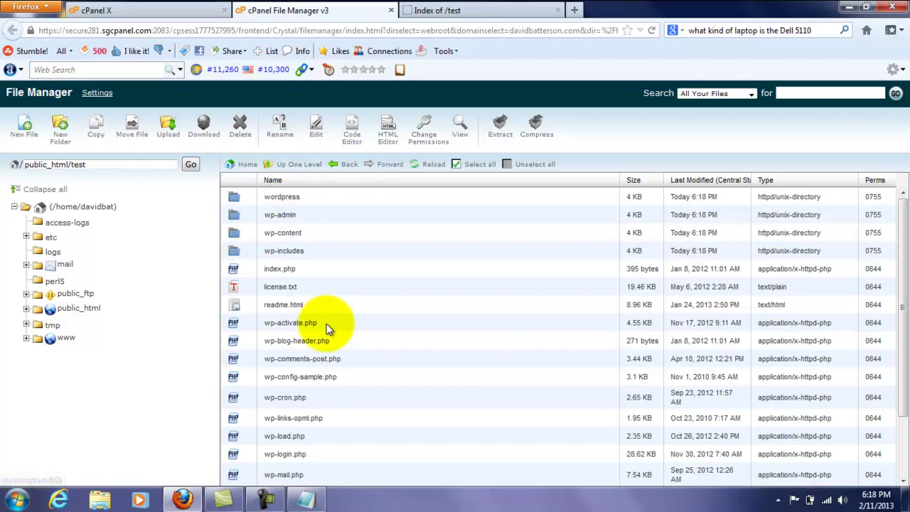
# - Reload the /test page and choose Create a Configuration File on the wp-config error page
pyautogui.click(437, 10)
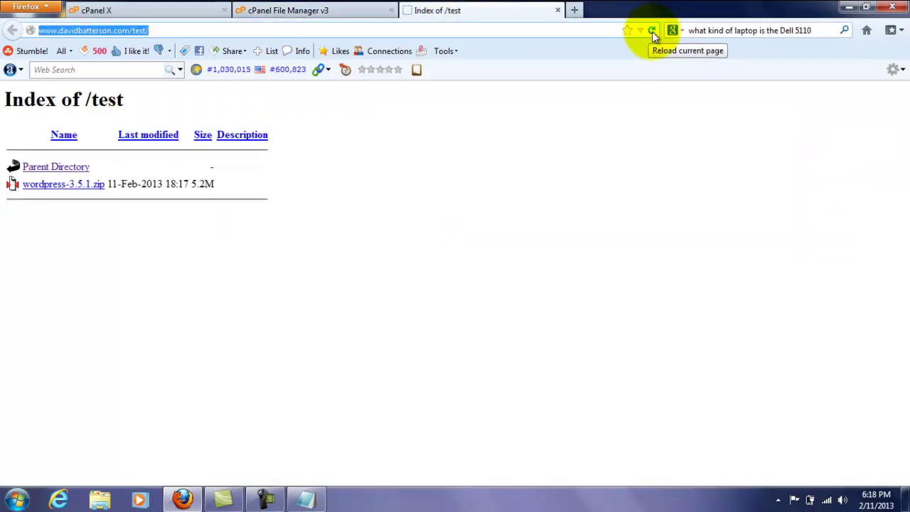
pyautogui.click(651, 31)
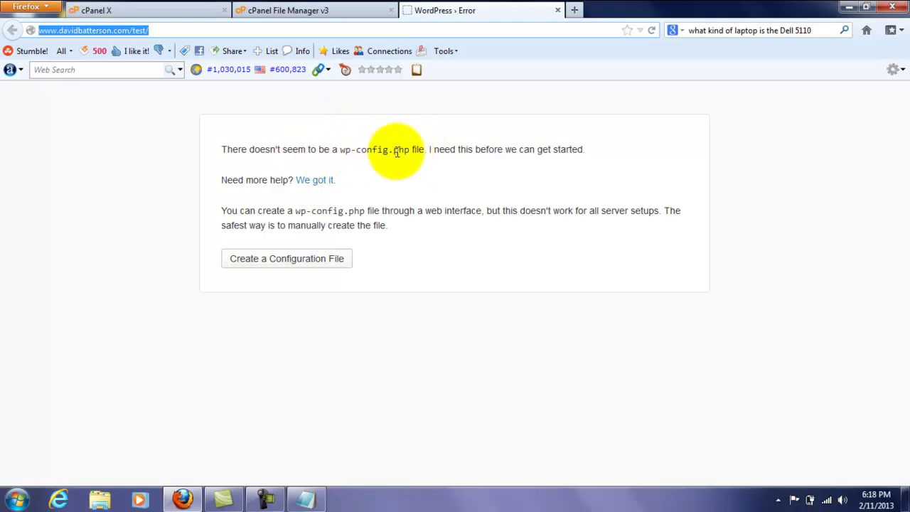
pyautogui.click(321, 257)
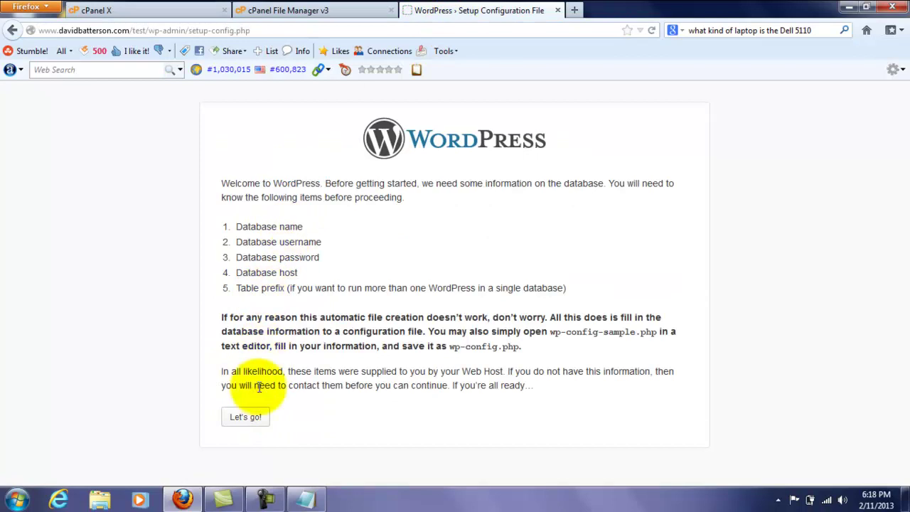
# - Correct the Database Name to the name in the notes, removing the extra wordpress prefix
pyautogui.click(245, 418)
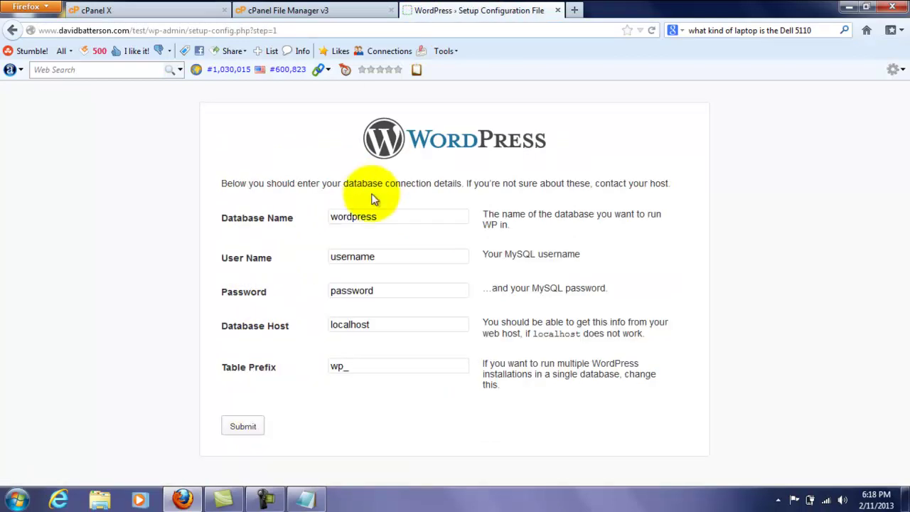
pyautogui.click(307, 496)
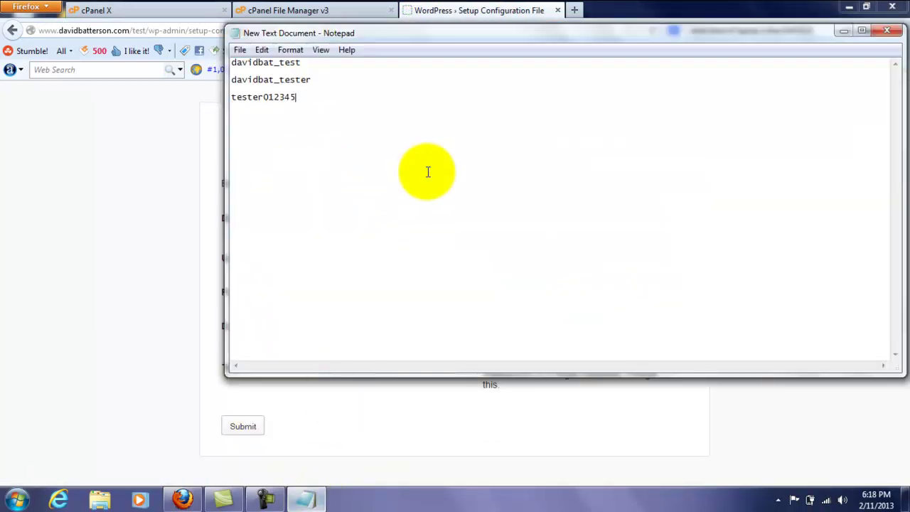
pyautogui.moveTo(477, 25); pyautogui.dragTo(735, 147)
pyautogui.moveTo(490, 176); pyautogui.dragTo(569, 177)
pyautogui.rightClick(547, 180)
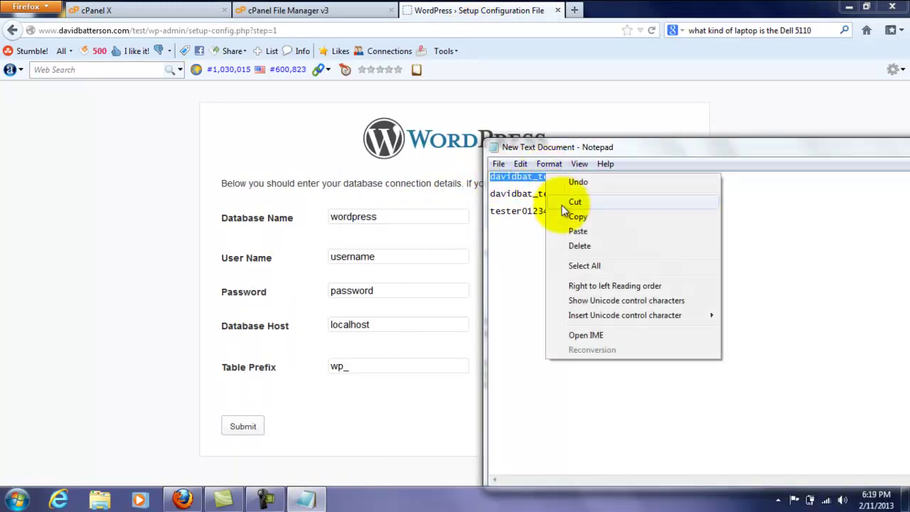
pyautogui.click(575, 216)
pyautogui.click(398, 217)
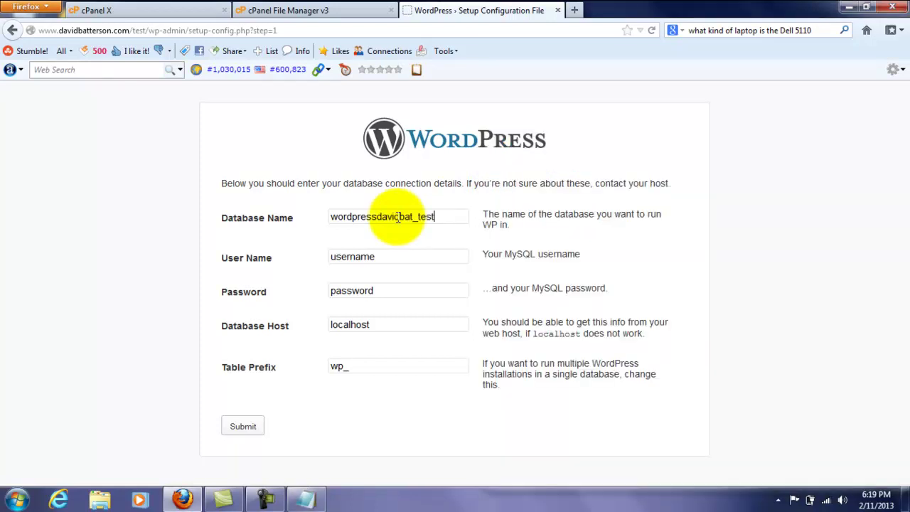
pyautogui.click(375, 216)
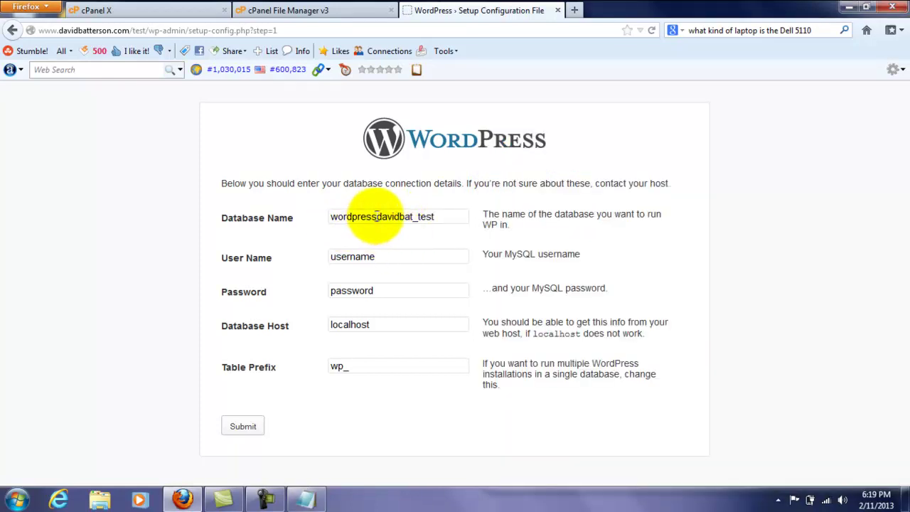
pyautogui.moveTo(376, 217); pyautogui.dragTo(299, 209)
pyautogui.press('BackSpace')
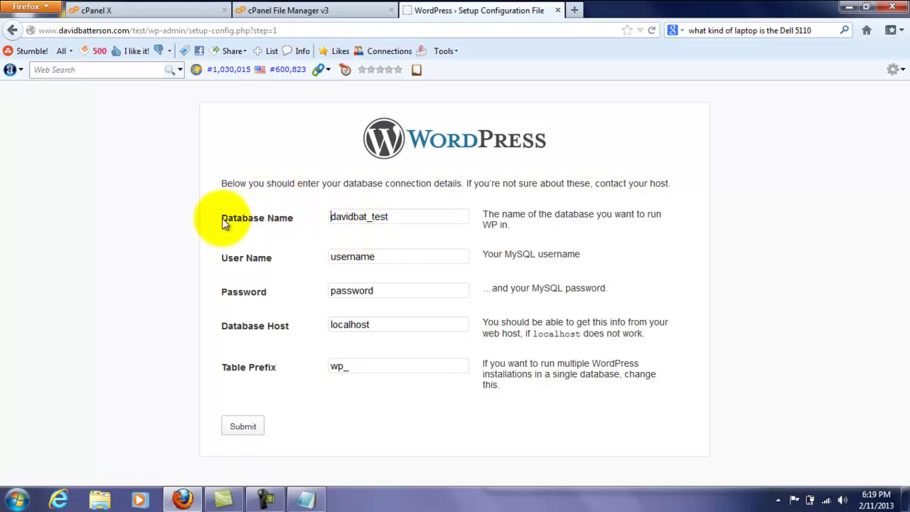
pyautogui.moveTo(330, 217); pyautogui.dragTo(367, 217)
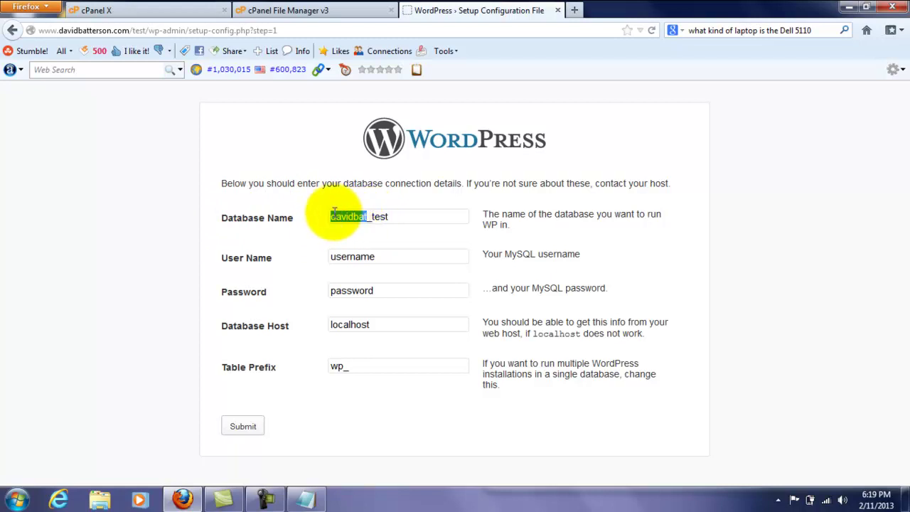
# - Replace the placeholder User Name with the database user copied from the notes
pyautogui.click(380, 254)
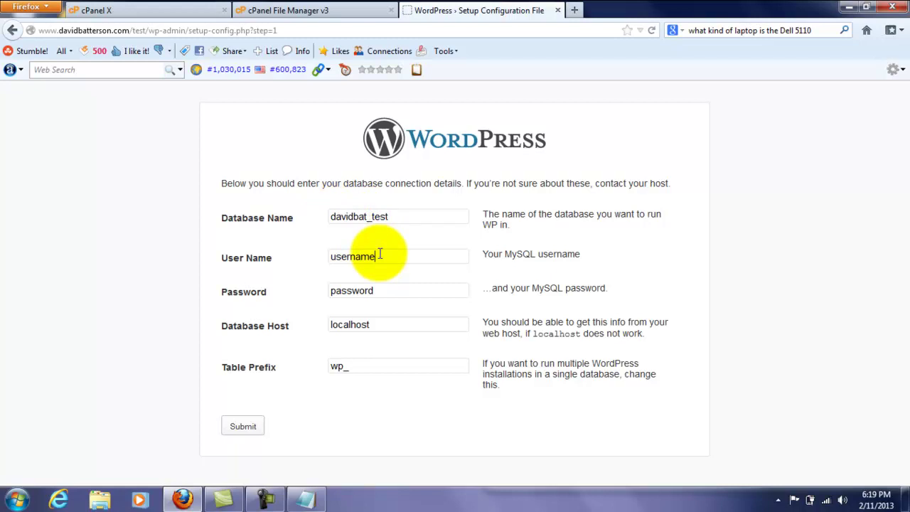
pyautogui.click(305, 496)
pyautogui.moveTo(490, 193); pyautogui.dragTo(561, 192)
pyautogui.rightClick(560, 193)
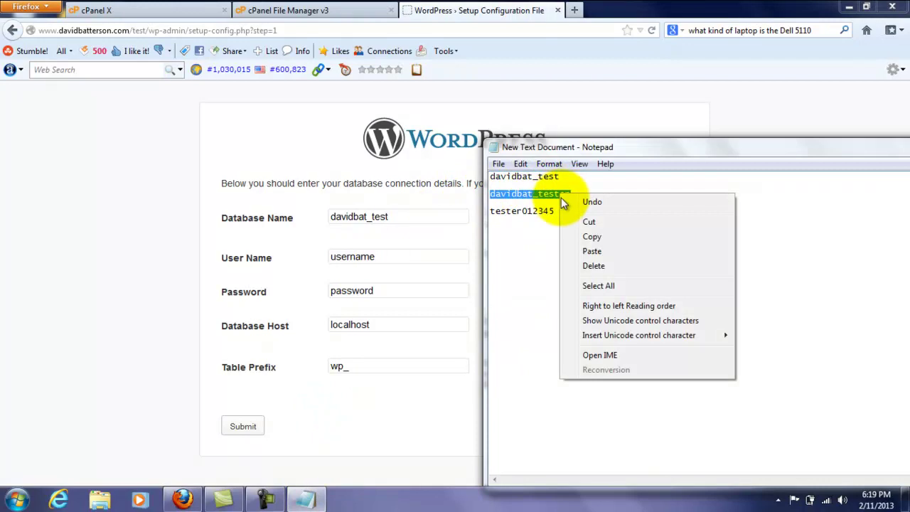
pyautogui.click(577, 235)
pyautogui.moveTo(406, 258); pyautogui.dragTo(294, 256)
pyautogui.hotkey('ctrl', 'v')
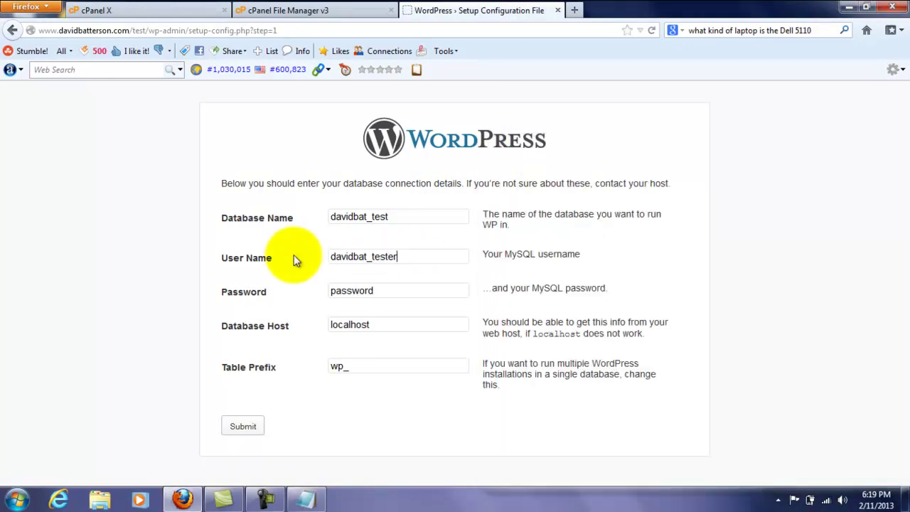
# - Enter the database password copied from the notes and submit the connection details
pyautogui.click(305, 498)
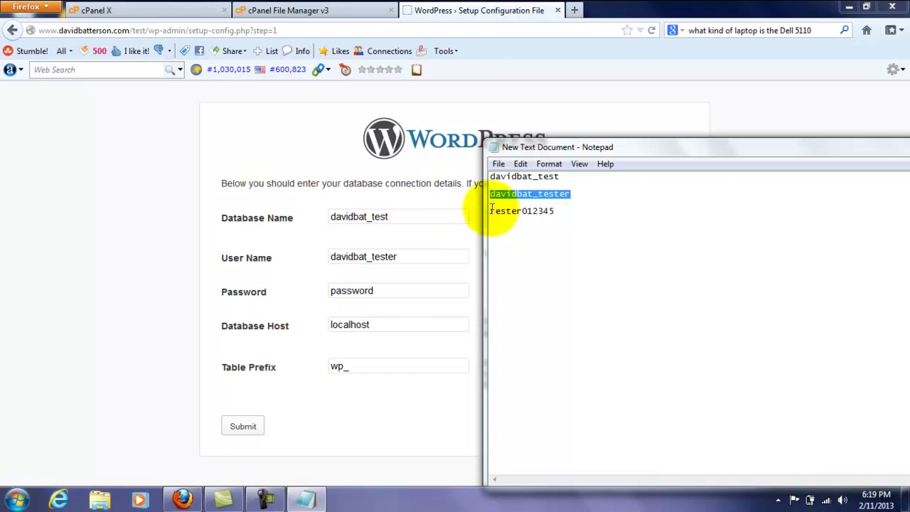
pyautogui.moveTo(490, 210); pyautogui.dragTo(554, 211)
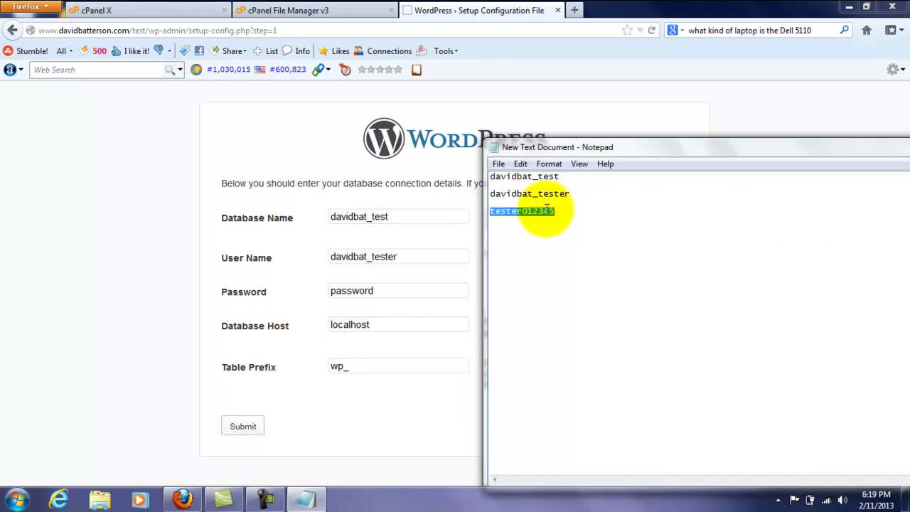
pyautogui.rightClick(548, 218)
pyautogui.click(557, 253)
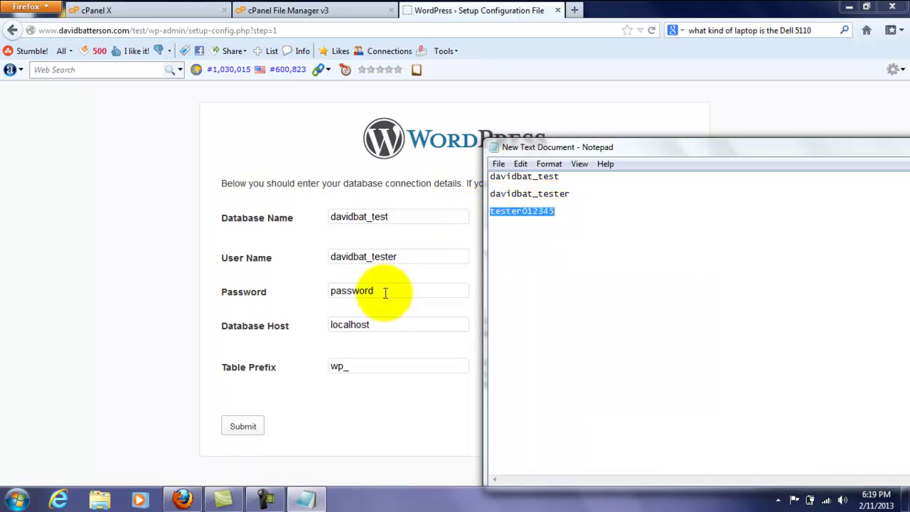
pyautogui.click(384, 293)
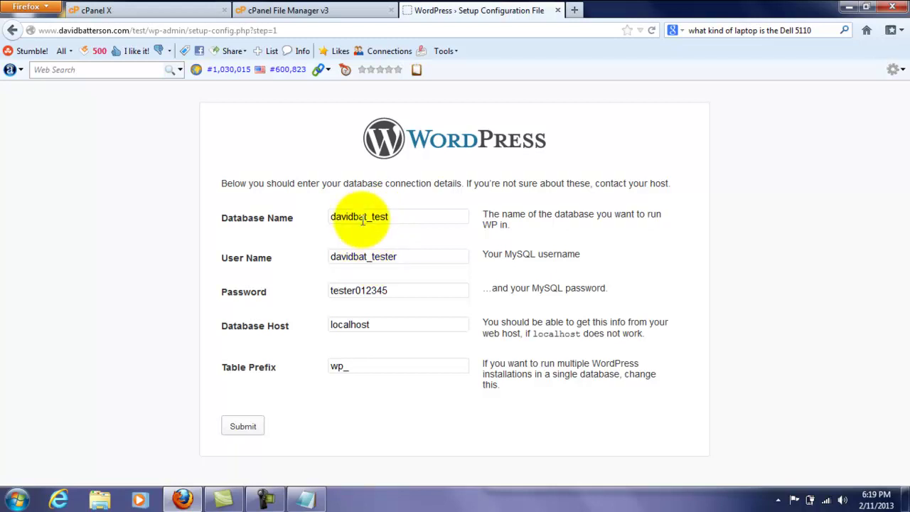
pyautogui.click(242, 429)
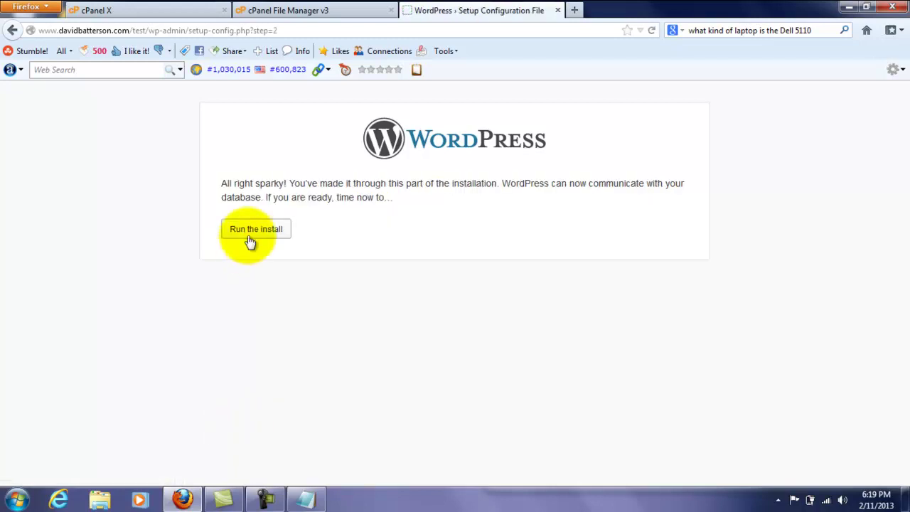
# - Set the Site Title to The Test Blog and the admin username to Tester
pyautogui.click(252, 229)
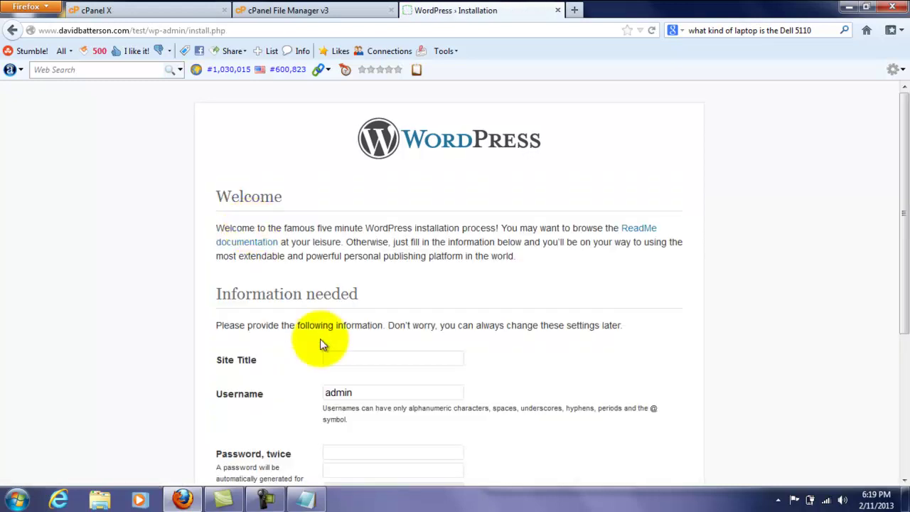
pyautogui.scroll(-3, 893, 214)
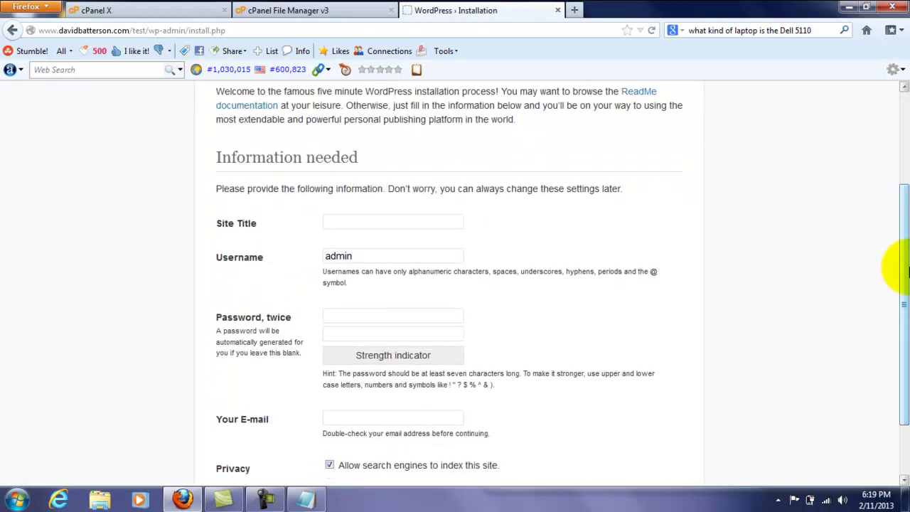
pyautogui.click(419, 221)
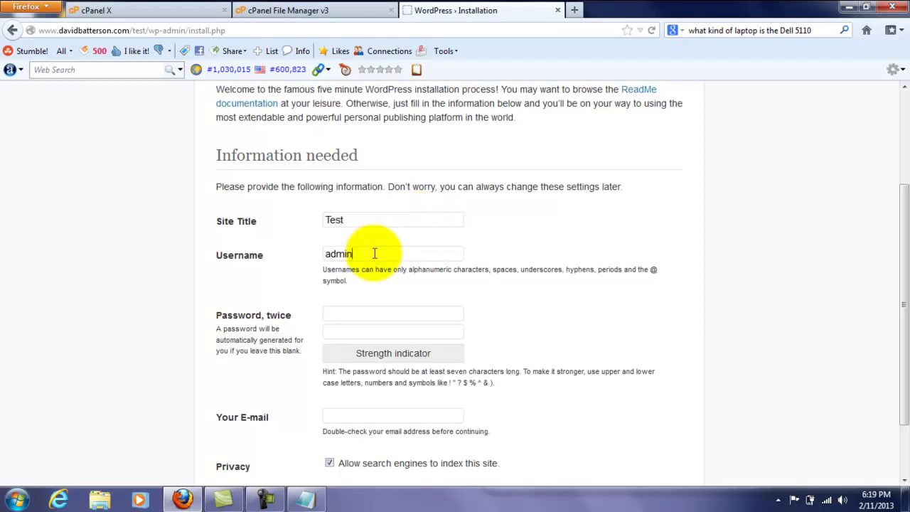
pyautogui.moveTo(374, 254); pyautogui.dragTo(319, 257)
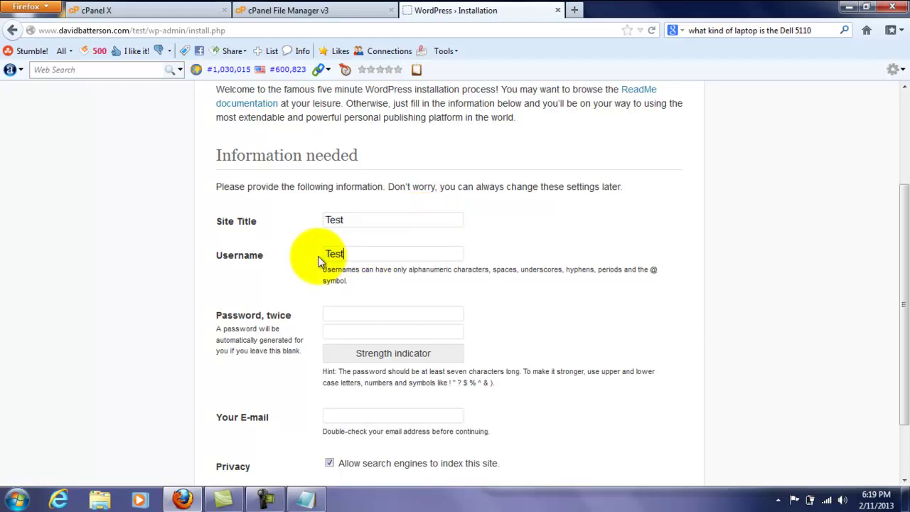
pyautogui.write('Tester')
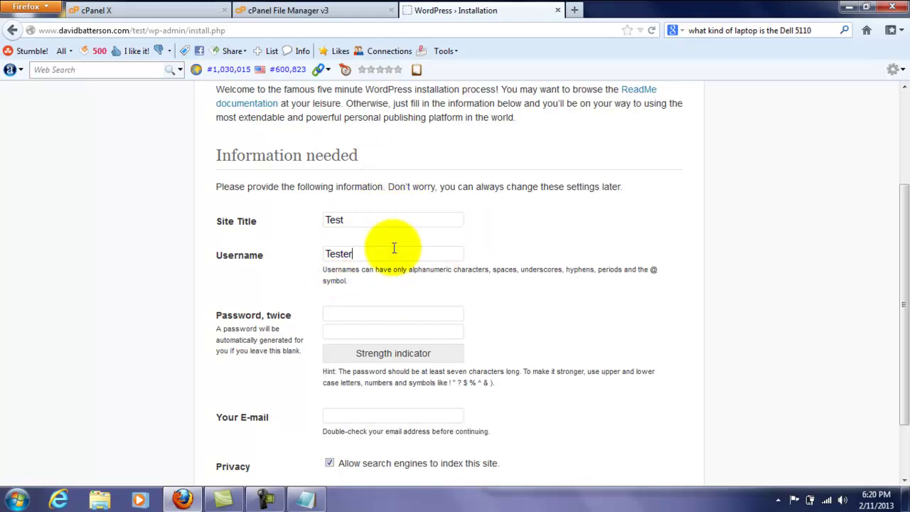
# - Enter the admin password twice and the admin e-mail, then install WordPress
pyautogui.click(358, 315)
pyautogui.write('•••••••••••••')
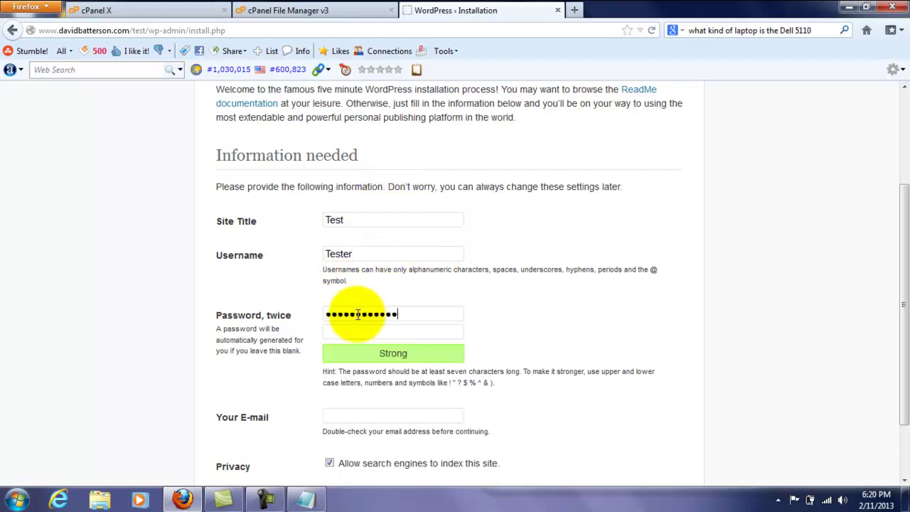
pyautogui.click(349, 329)
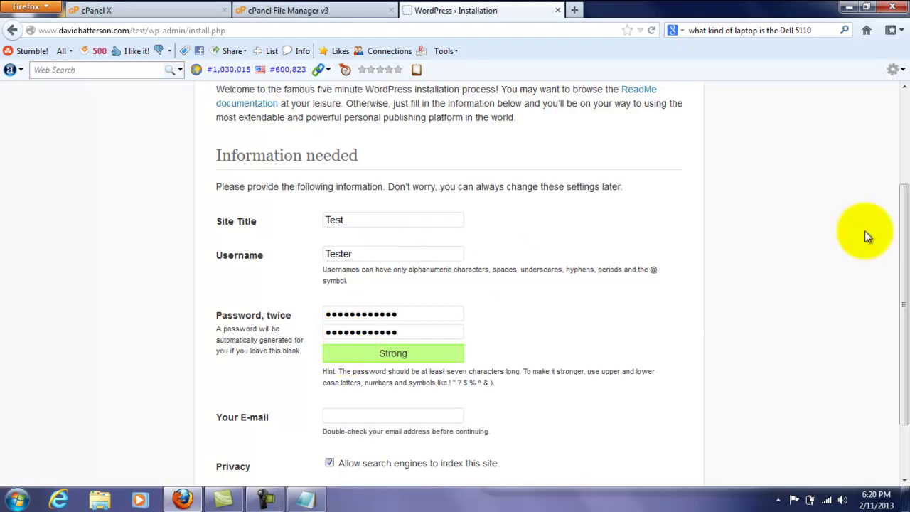
pyautogui.scroll(-1, 894, 260)
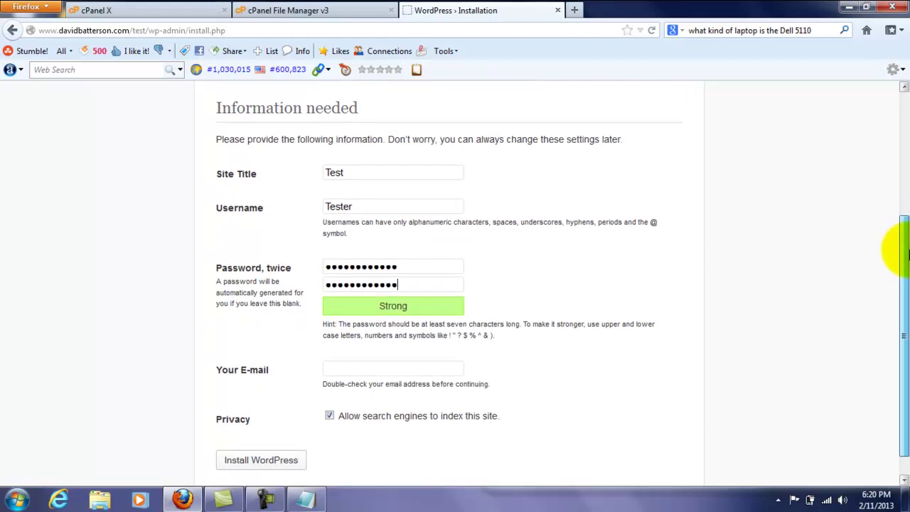
pyautogui.click(378, 171)
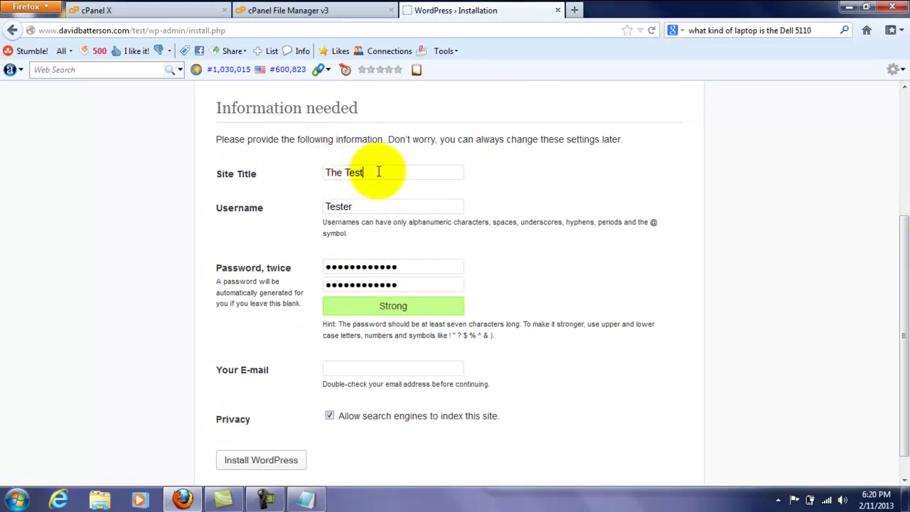
pyautogui.click(351, 206)
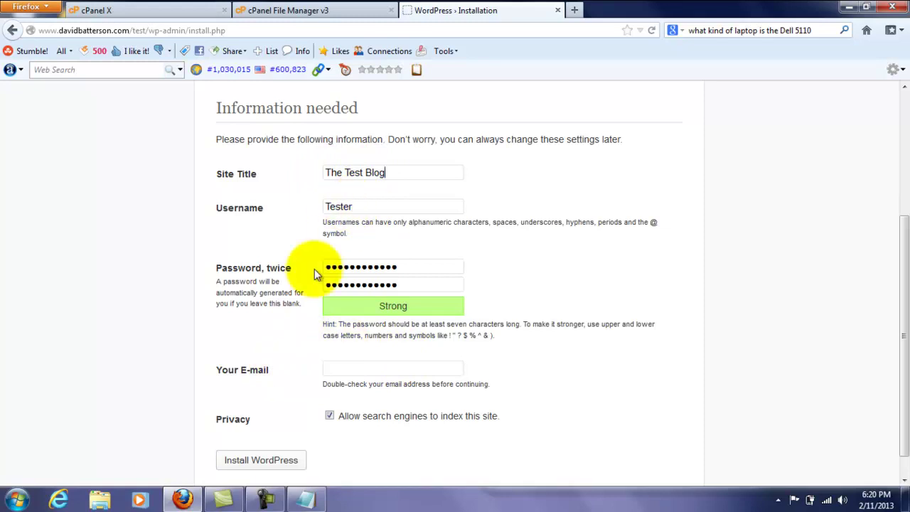
pyautogui.click(337, 366)
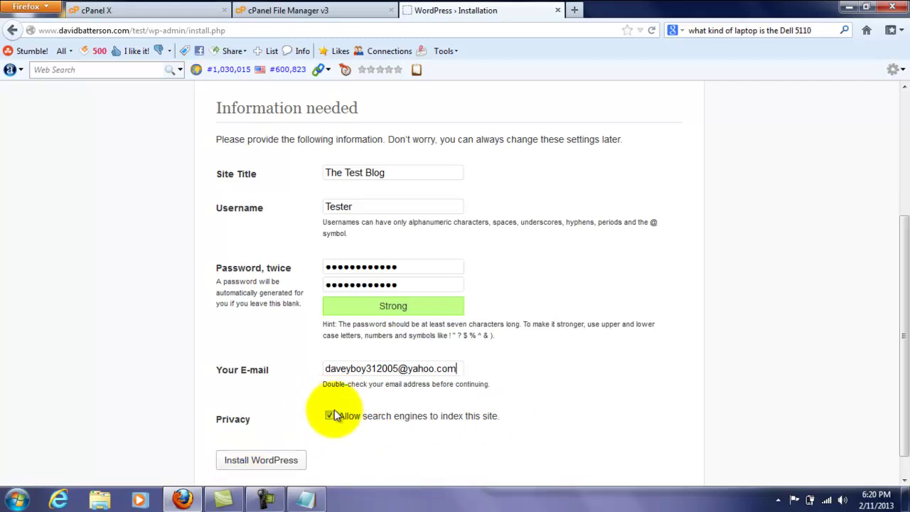
pyautogui.click(279, 461)
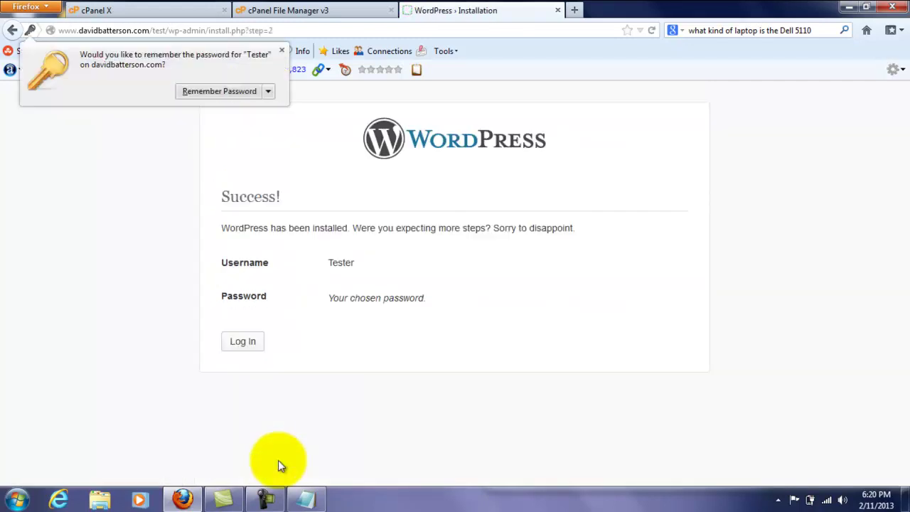
pyautogui.click(281, 50)
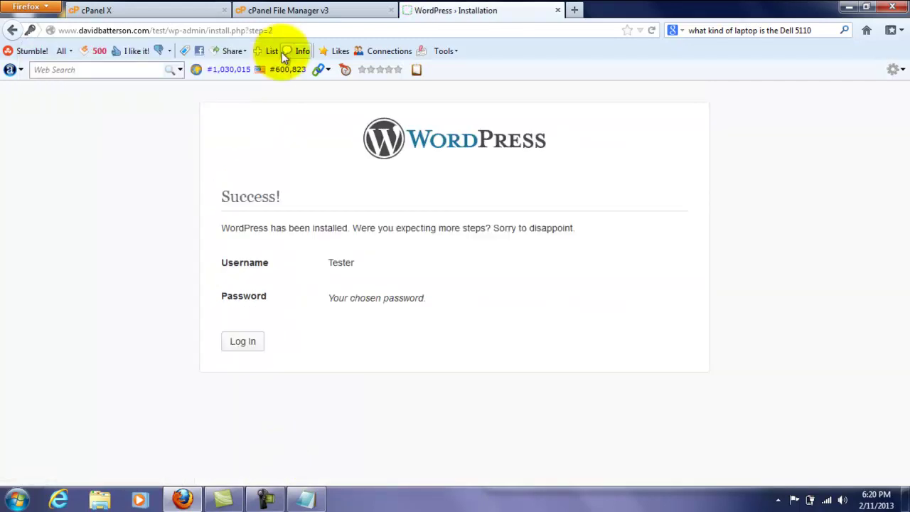
# - Log in as Tester with the new admin password to reach the Dashboard
pyautogui.click(238, 341)
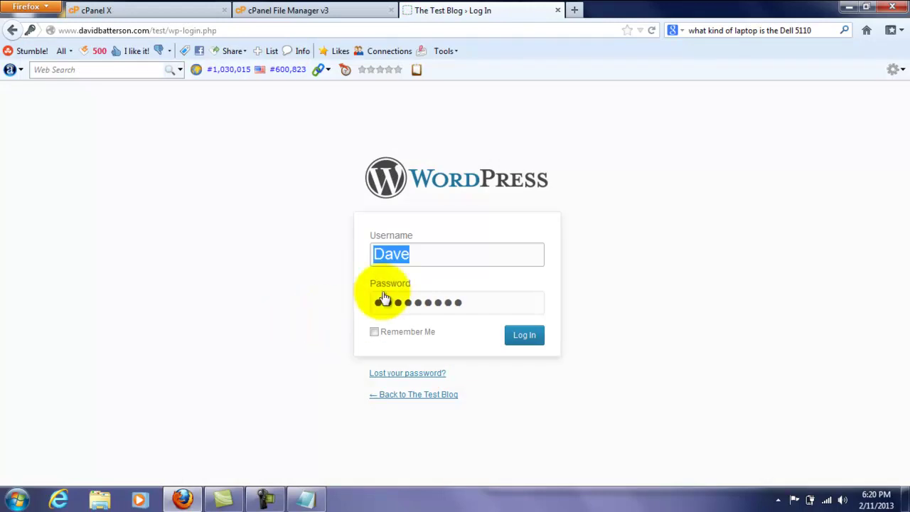
pyautogui.click(407, 254)
pyautogui.click(424, 254)
pyautogui.moveTo(423, 254); pyautogui.dragTo(344, 250)
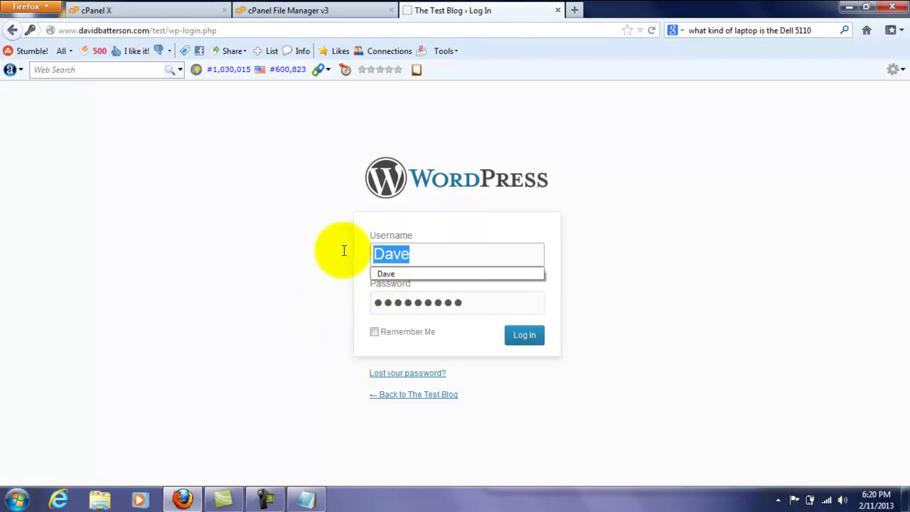
pyautogui.write('Test')
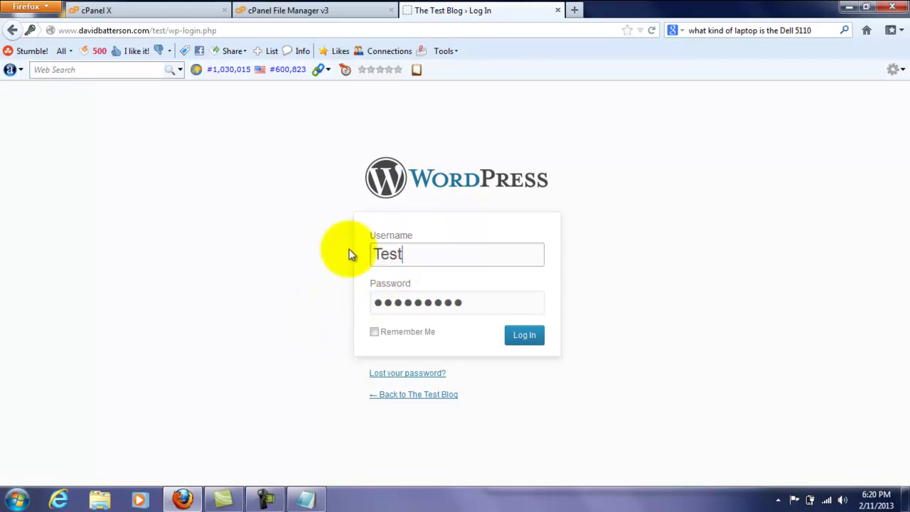
pyautogui.write('er')
pyautogui.moveTo(462, 301); pyautogui.dragTo(317, 307)
pyautogui.write('************')
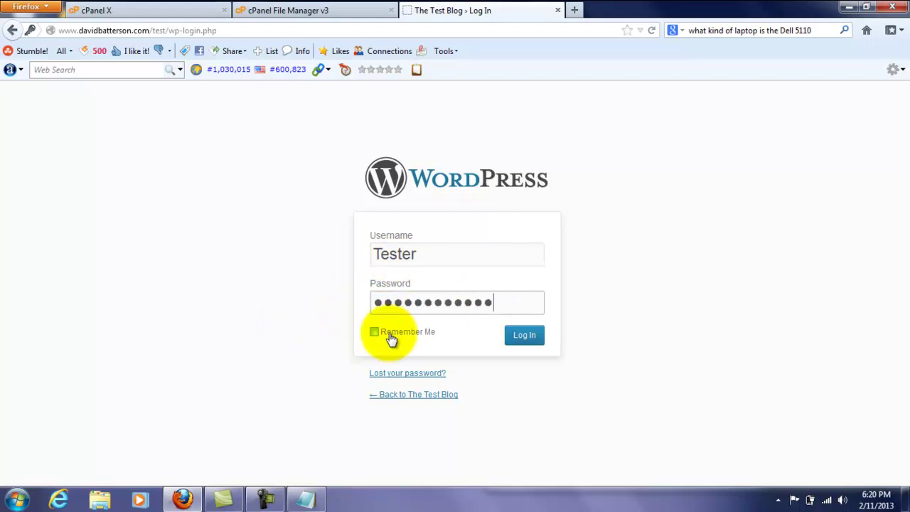
pyautogui.click(365, 331)
pyautogui.click(539, 344)
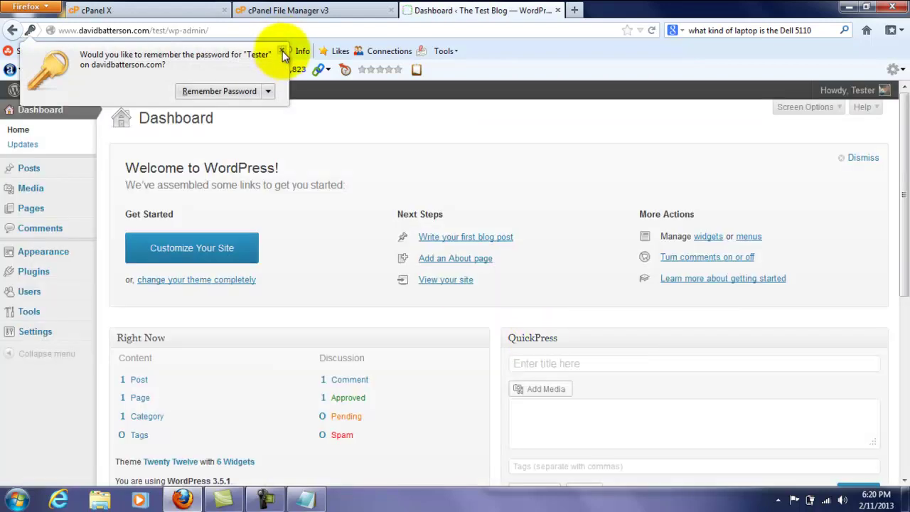
# - Trash the Hello world! post using the Posts list's Move to Trash bulk action
pyautogui.click(282, 53)
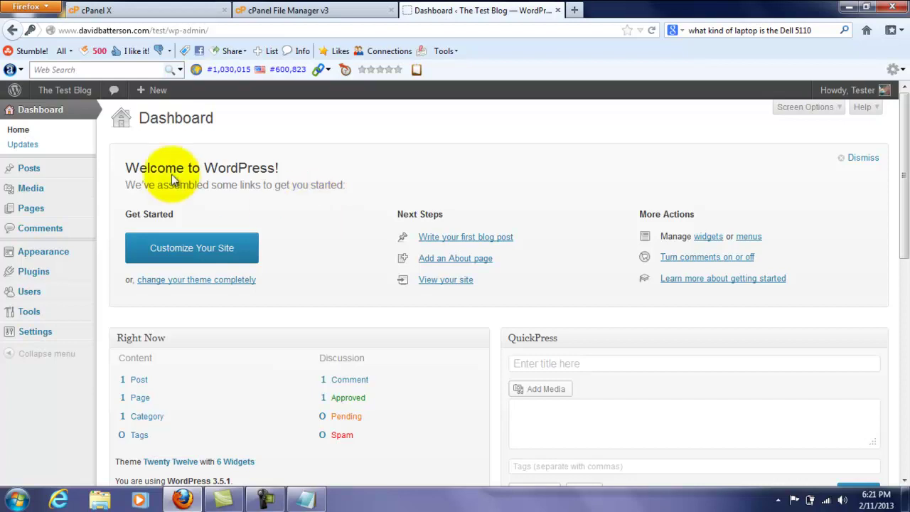
pyautogui.moveTo(899, 112); pyautogui.dragTo(901, 171)
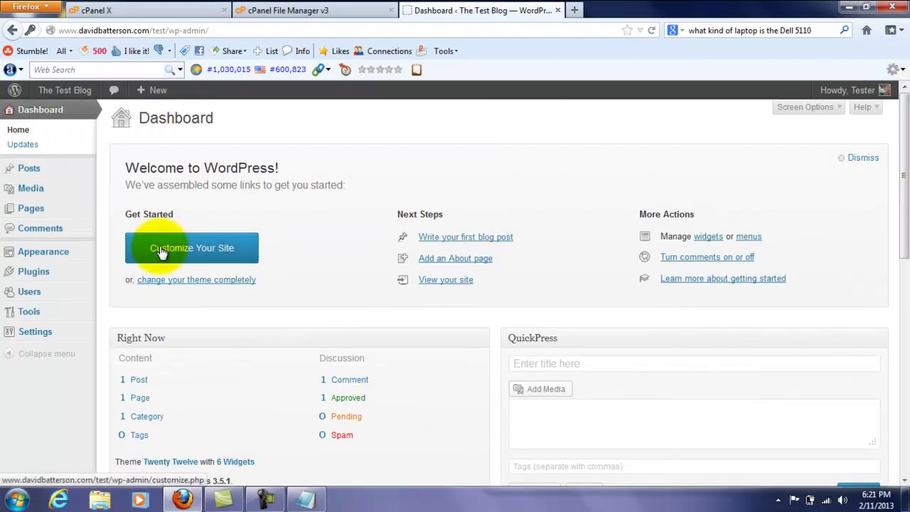
pyautogui.click(59, 176)
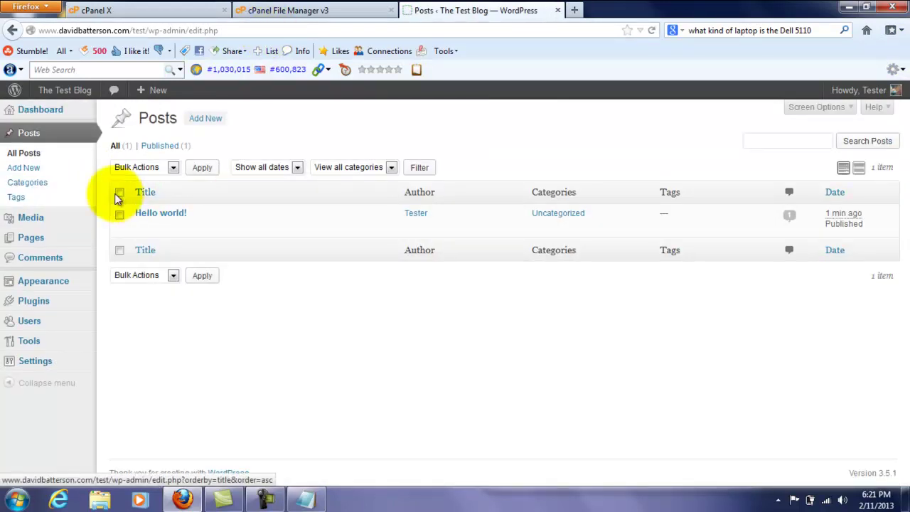
pyautogui.click(119, 192)
pyautogui.click(146, 168)
pyautogui.click(127, 197)
pyautogui.click(202, 167)
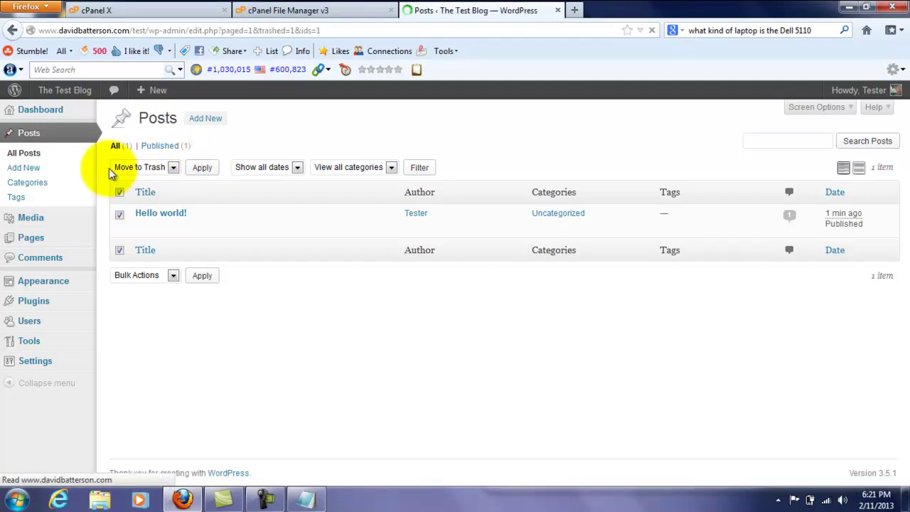
# - Trash the Sample Page via bulk action, then bring up the Visit Site link's options
pyautogui.click(49, 236)
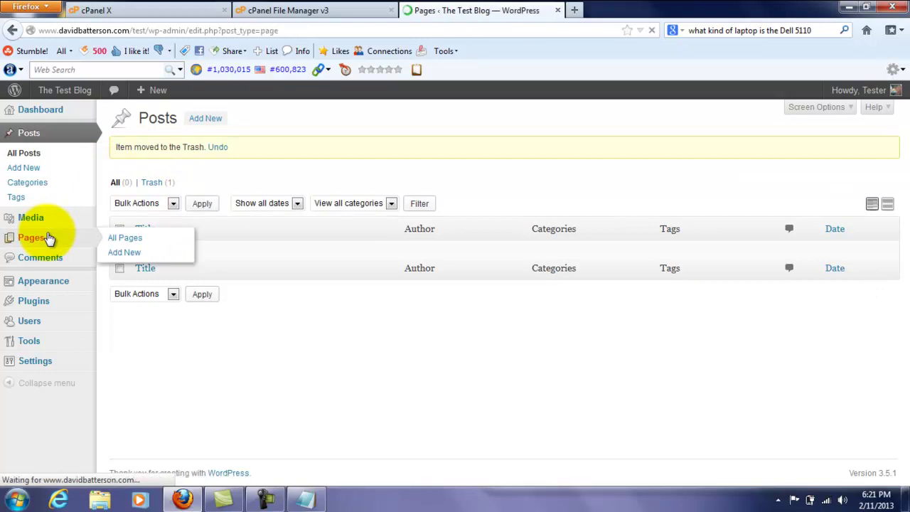
pyautogui.click(120, 191)
pyautogui.click(142, 167)
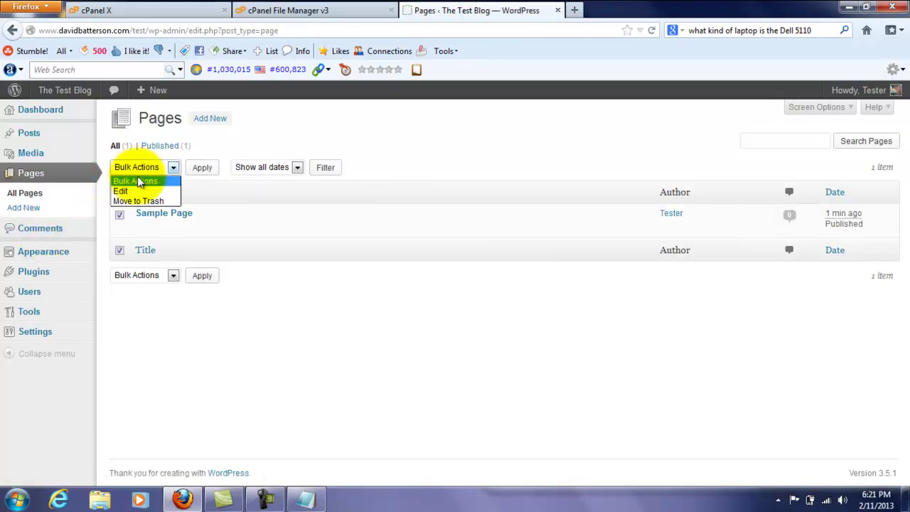
pyautogui.click(135, 200)
pyautogui.click(202, 172)
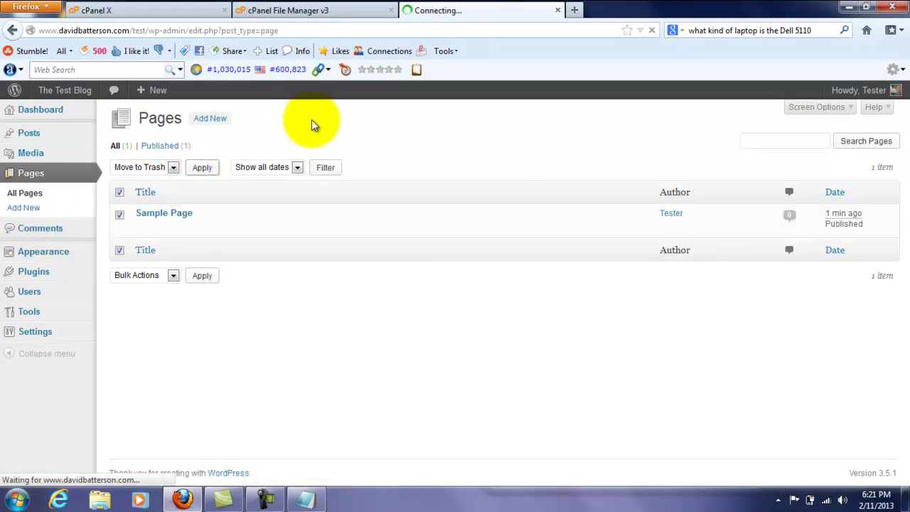
pyautogui.moveTo(64, 90)
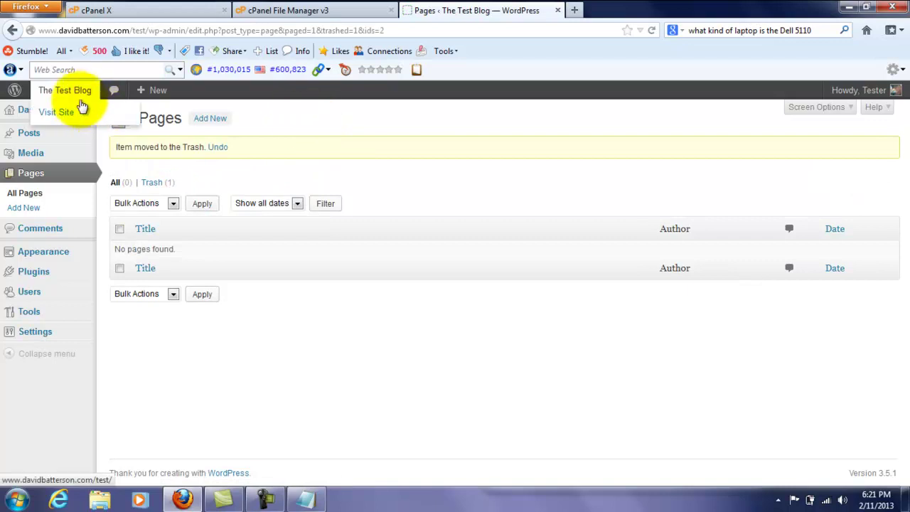
pyautogui.rightClick(83, 112)
# - Open the live blog in a new tab and review its No posts to display homepage
pyautogui.click(102, 119)
pyautogui.click(609, 10)
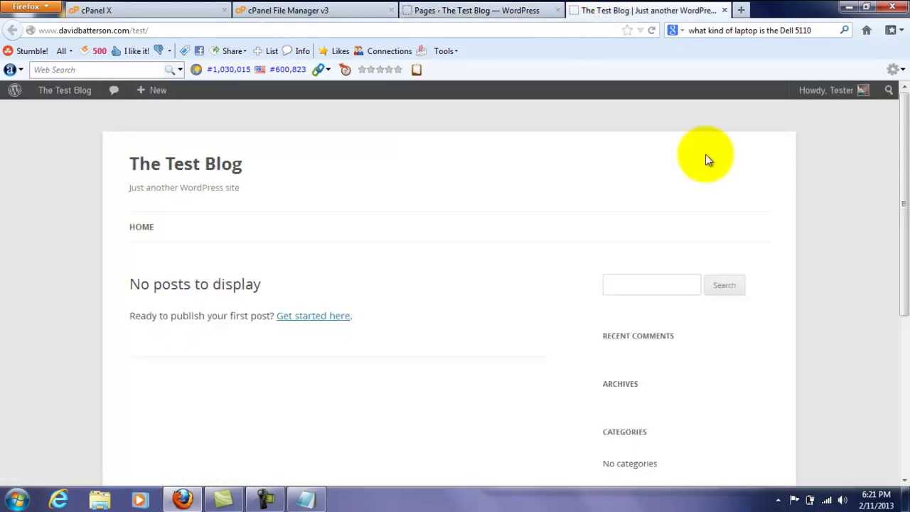
pyautogui.moveTo(897, 137); pyautogui.dragTo(874, 128)
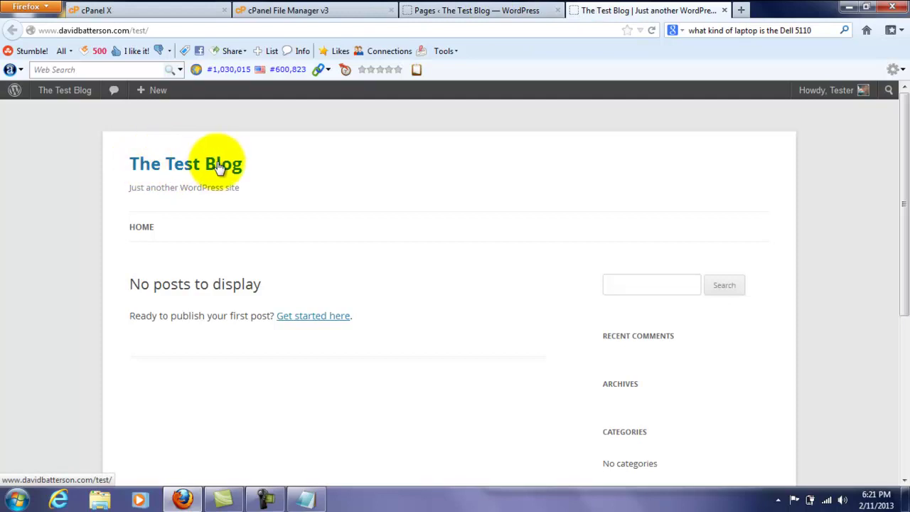
# - Replace the tagline 'Just another WordPress site' with 'Testing Everything One Test At A Time' and save
pyautogui.click(524, 10)
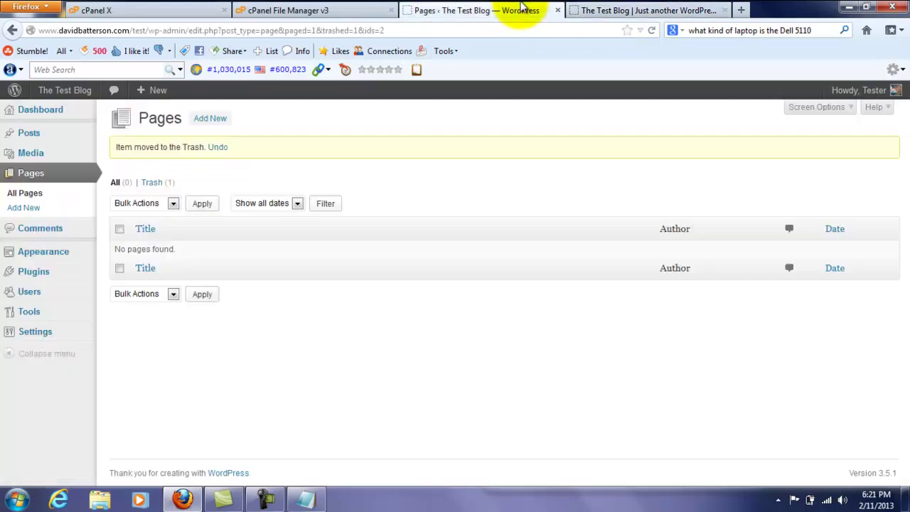
pyautogui.click(59, 337)
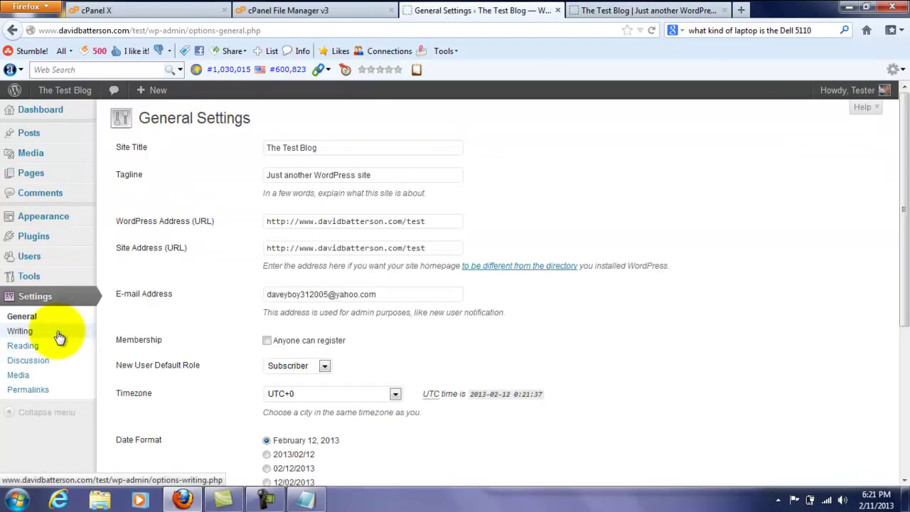
pyautogui.moveTo(367, 181); pyautogui.dragTo(215, 182)
pyautogui.write('Testing AEver')
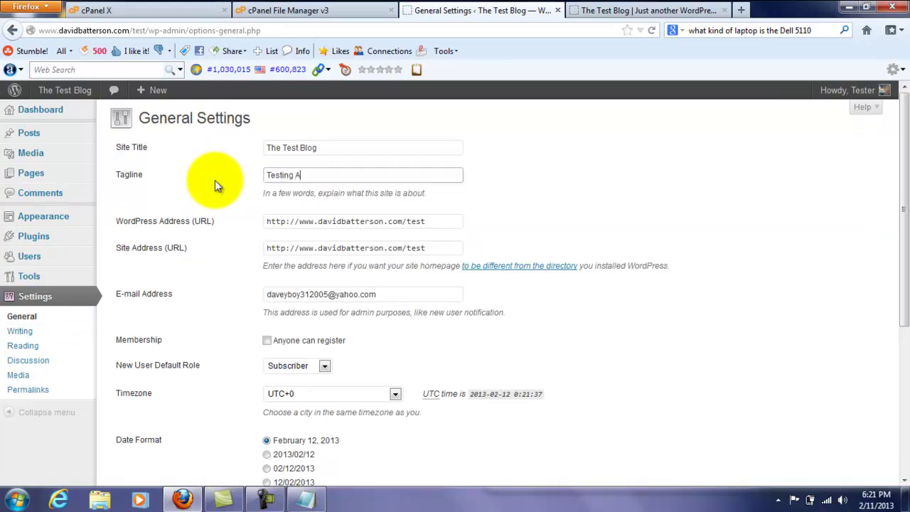
pyautogui.press('BackSpace')
pyautogui.press('BackSpace')
pyautogui.press('BackSpace')
pyautogui.press('BackSpace')
pyautogui.press('BackSpace')
pyautogui.write('Everything One Test At A')
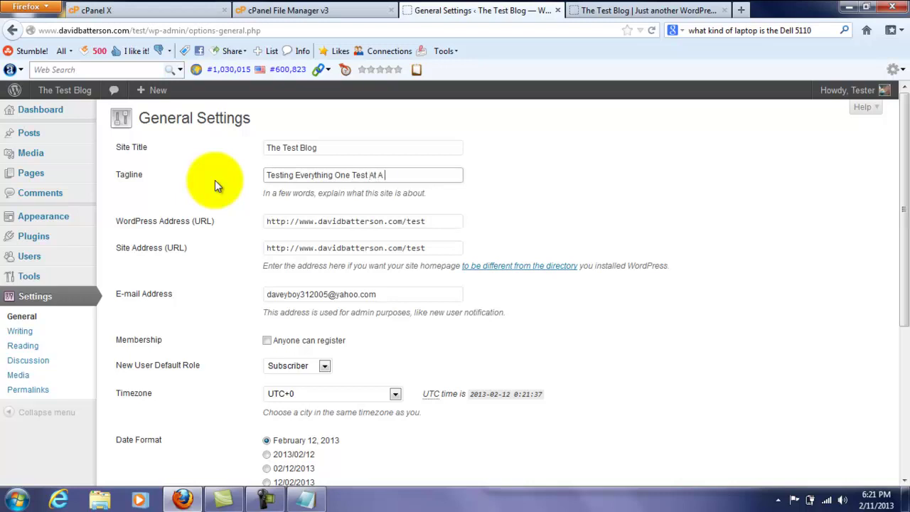
pyautogui.write(' Time')
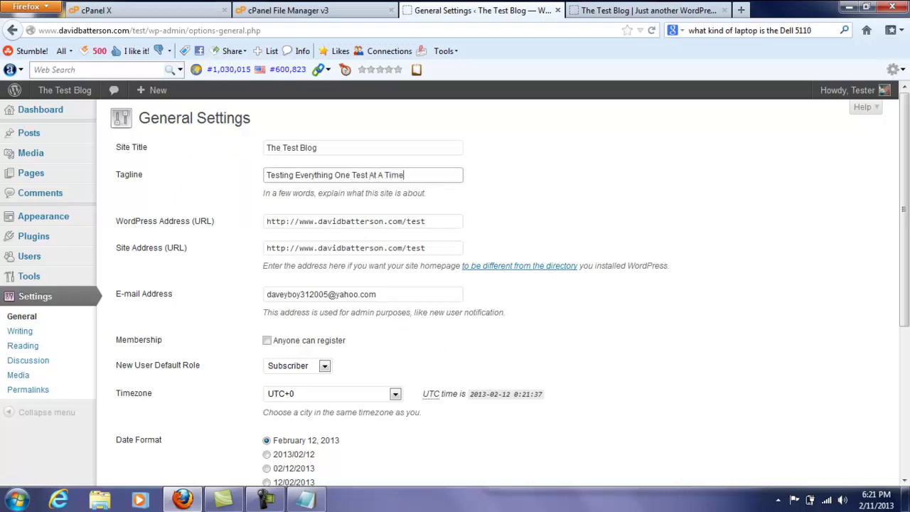
pyautogui.scroll(-4, 416, 263)
pyautogui.click(135, 475)
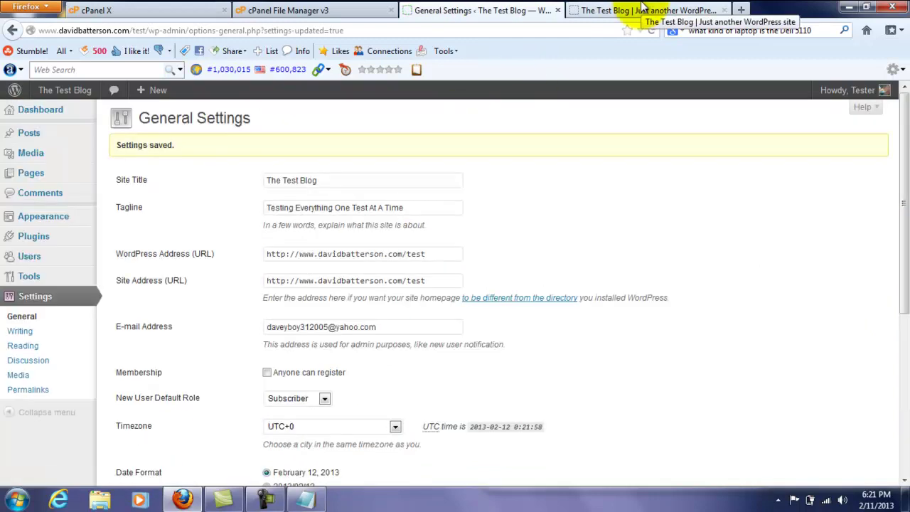
# - Reload the live Test Blog to check the new tagline, then go back to General Settings
pyautogui.click(626, 11)
pyautogui.click(655, 33)
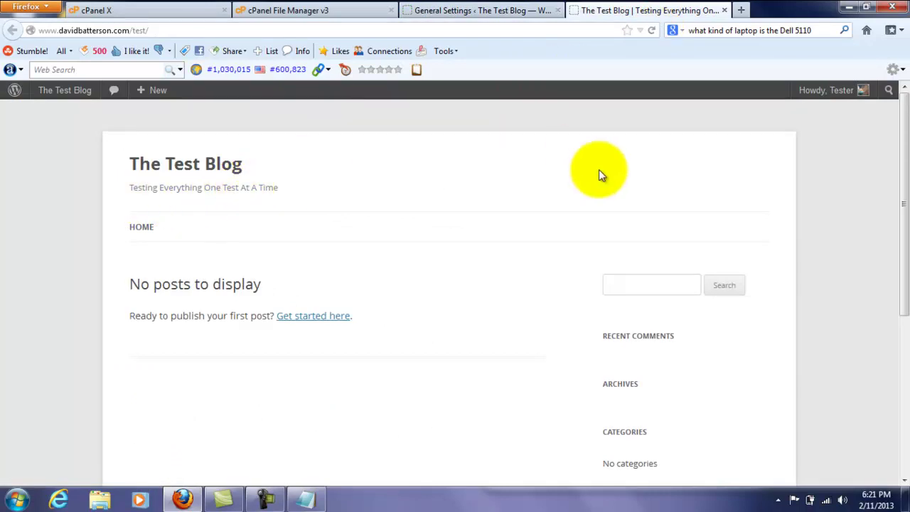
pyautogui.moveTo(893, 173); pyautogui.dragTo(901, 263)
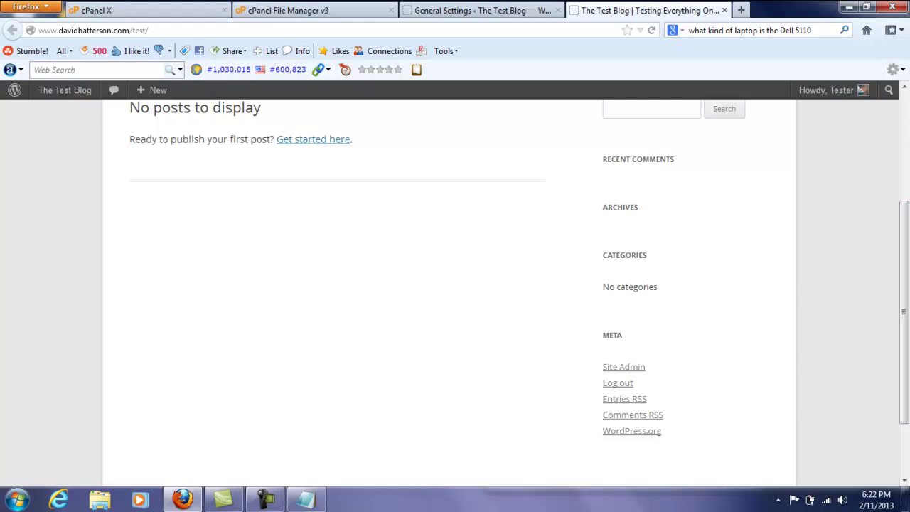
pyautogui.click(466, 10)
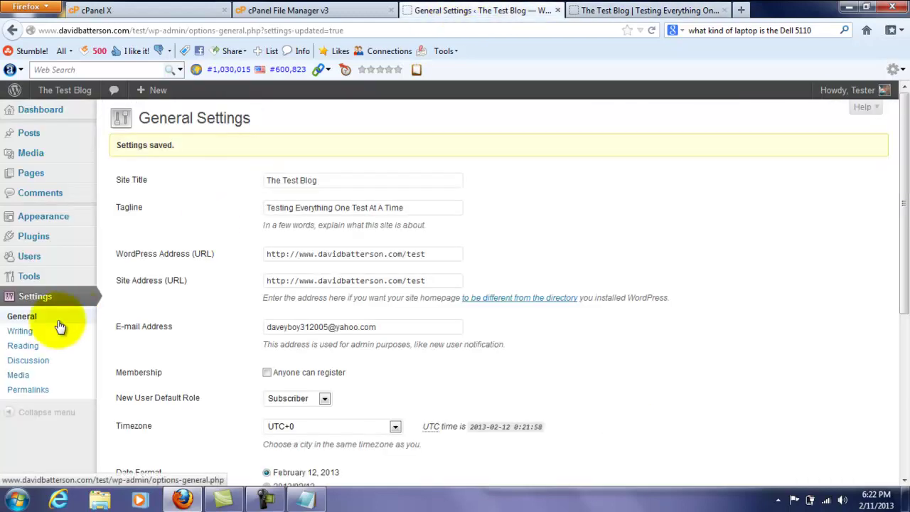
# - Bulk-delete the Akismet and Hello Dolly plugins and confirm removing their files
pyautogui.click(40, 241)
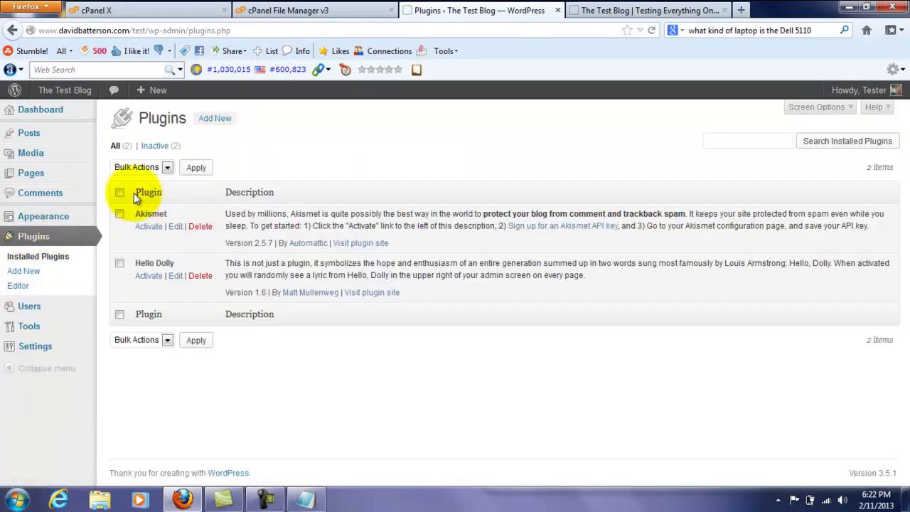
pyautogui.click(119, 193)
pyautogui.click(135, 167)
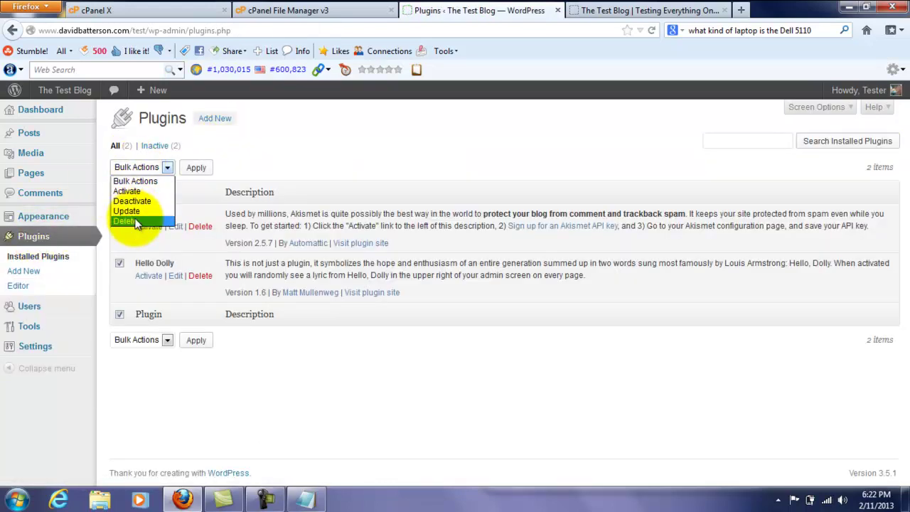
pyautogui.click(135, 221)
pyautogui.click(201, 170)
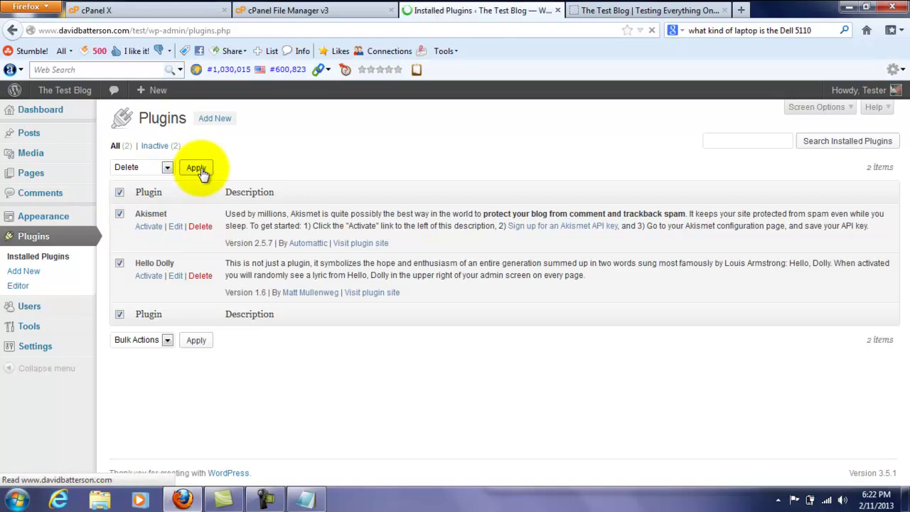
pyautogui.click(183, 218)
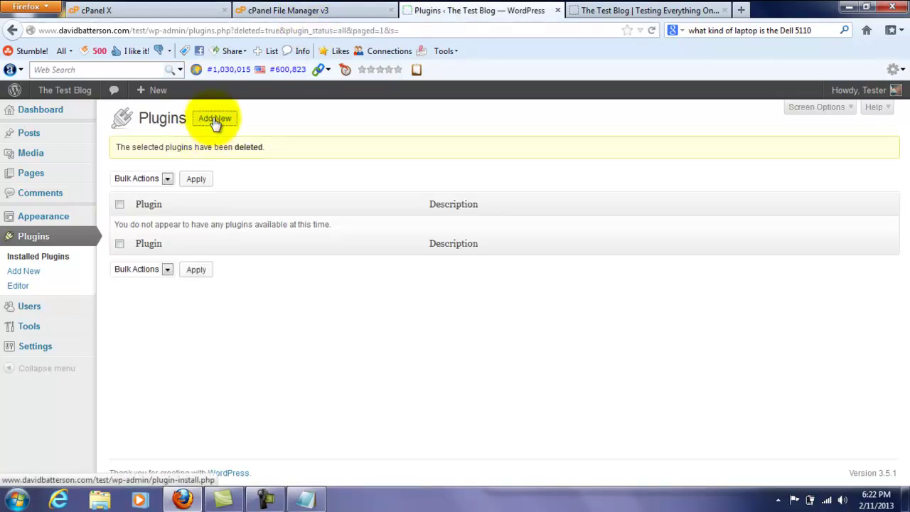
# - Search new plugins for 'JetPack', correcting the first 'Jet Pack' query
pyautogui.click(215, 121)
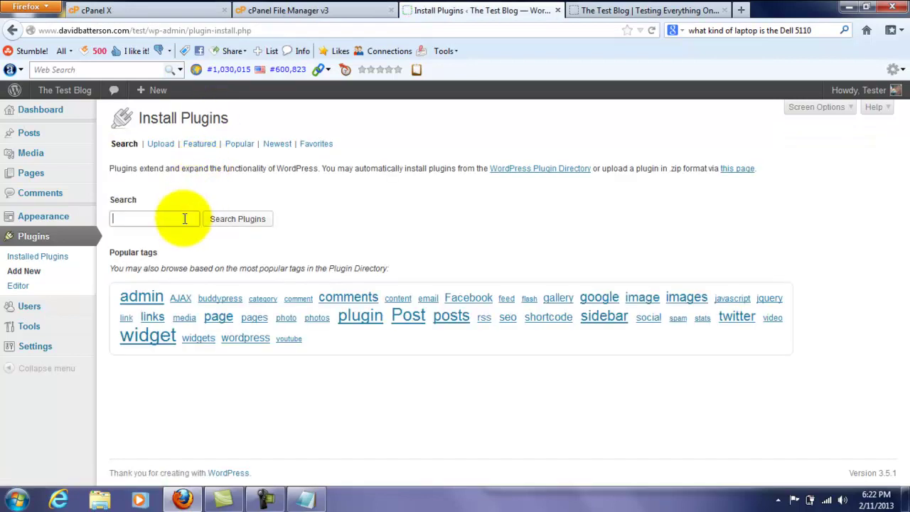
pyautogui.click(184, 218)
pyautogui.write('Jet Pack')
pyautogui.press('Return')
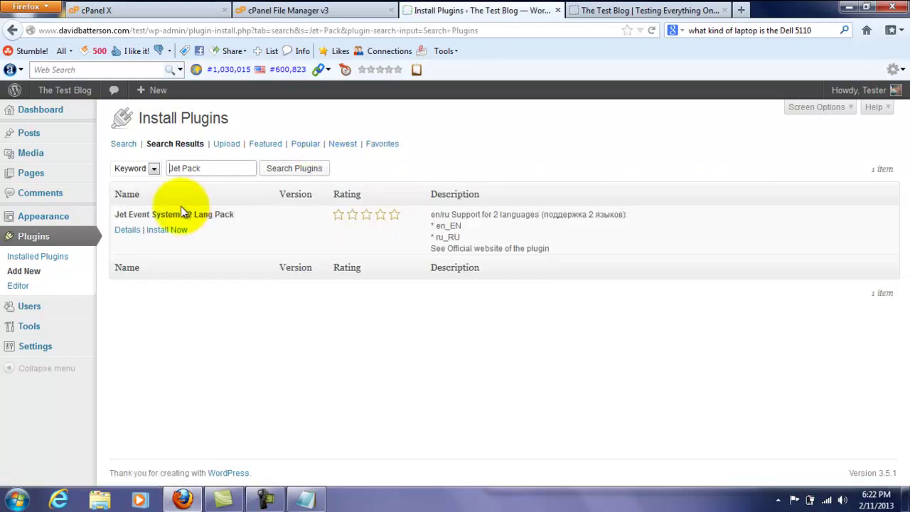
pyautogui.click(184, 169)
pyautogui.press('BackSpace')
pyautogui.click(314, 169)
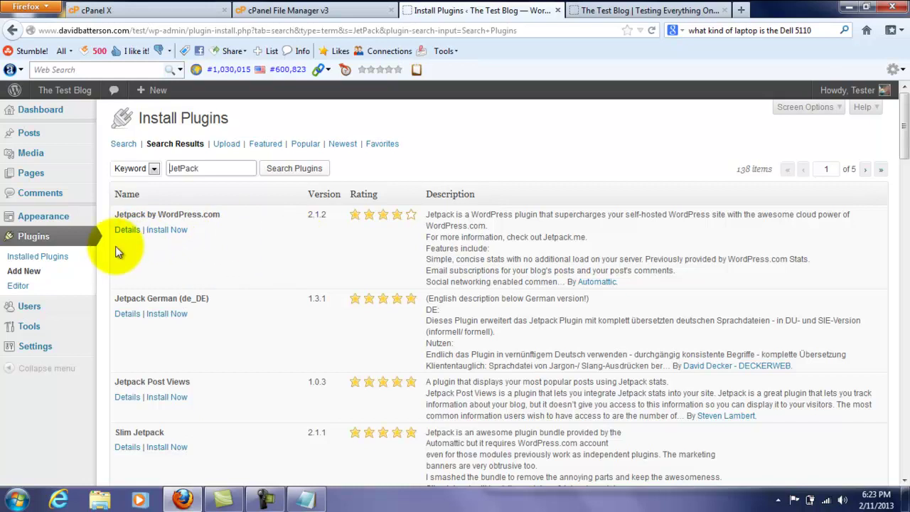
# - Search plugins for 'XML Sitemaps' and highlight the Google XML Sitemaps result
pyautogui.doubleClick(203, 168)
pyautogui.write('XM')
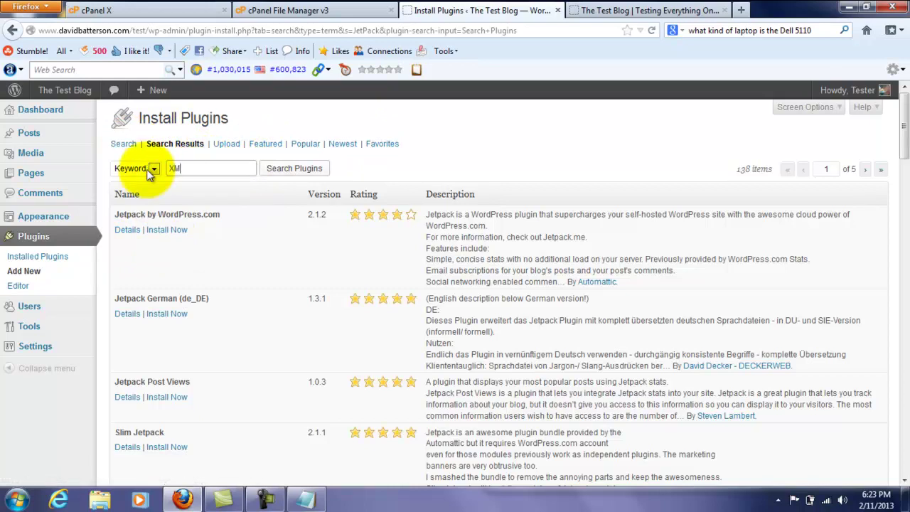
pyautogui.write('L Sitemaps')
pyautogui.click(267, 171)
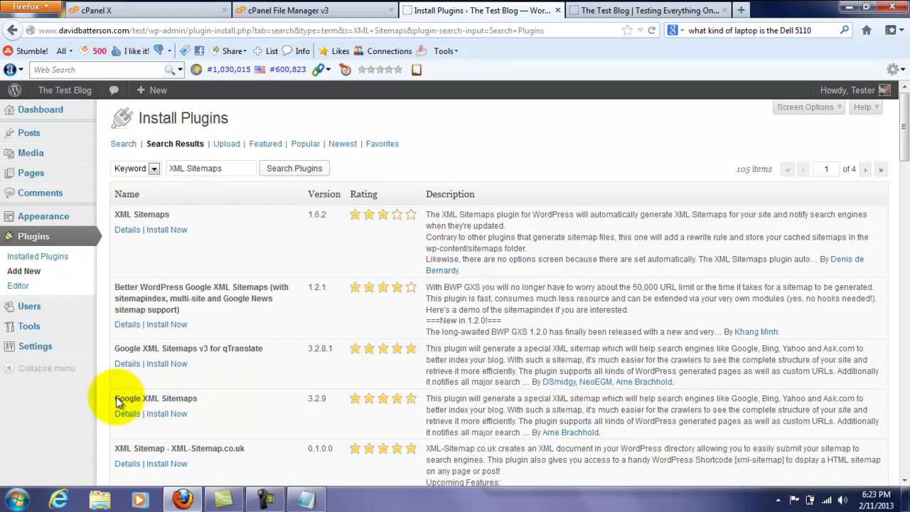
pyautogui.moveTo(117, 398); pyautogui.dragTo(189, 398)
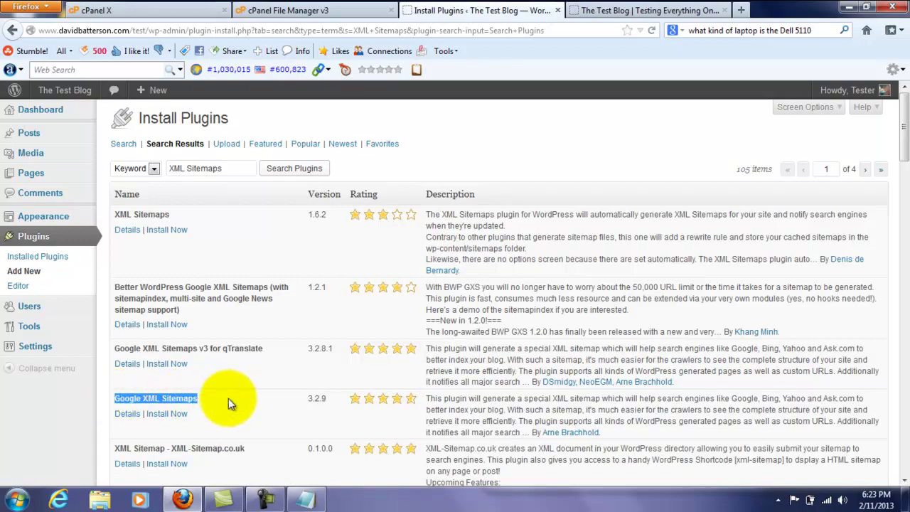